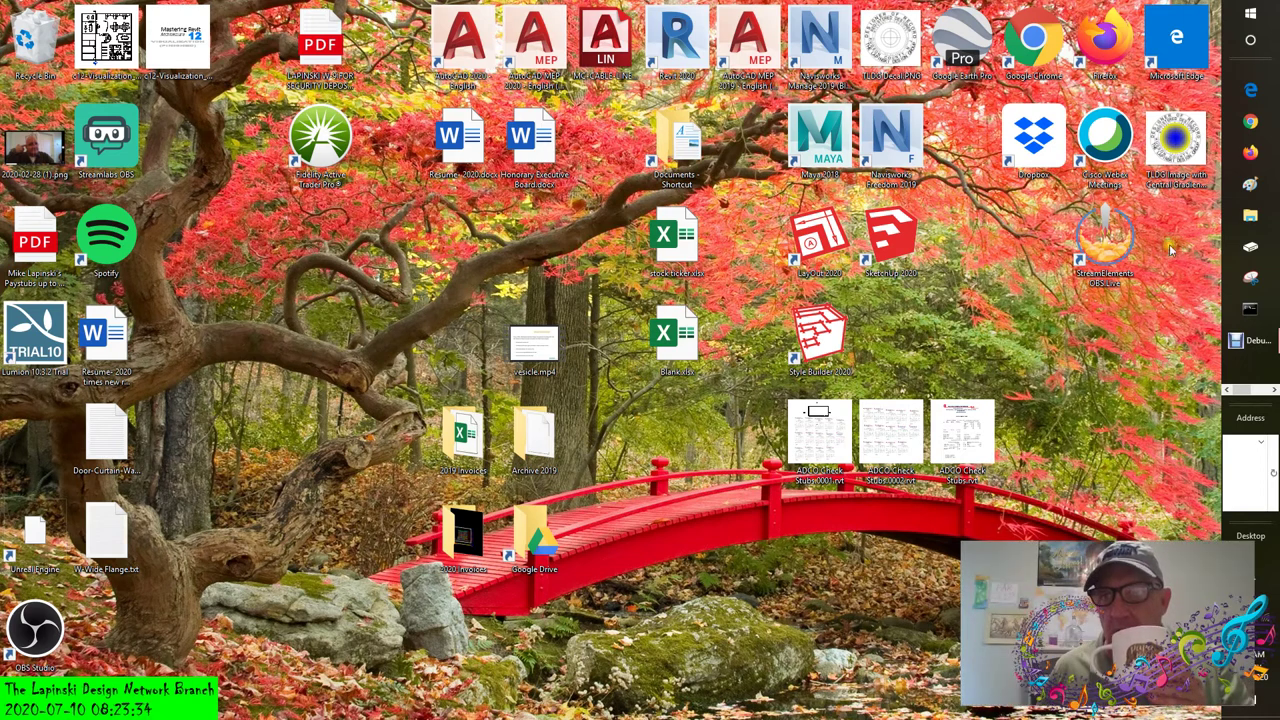
Launch Autodesk Revit 2020 from the taskbar and let its Home screen of recent models load.
{"action": "left_click", "coordinate": [1271, 388]}
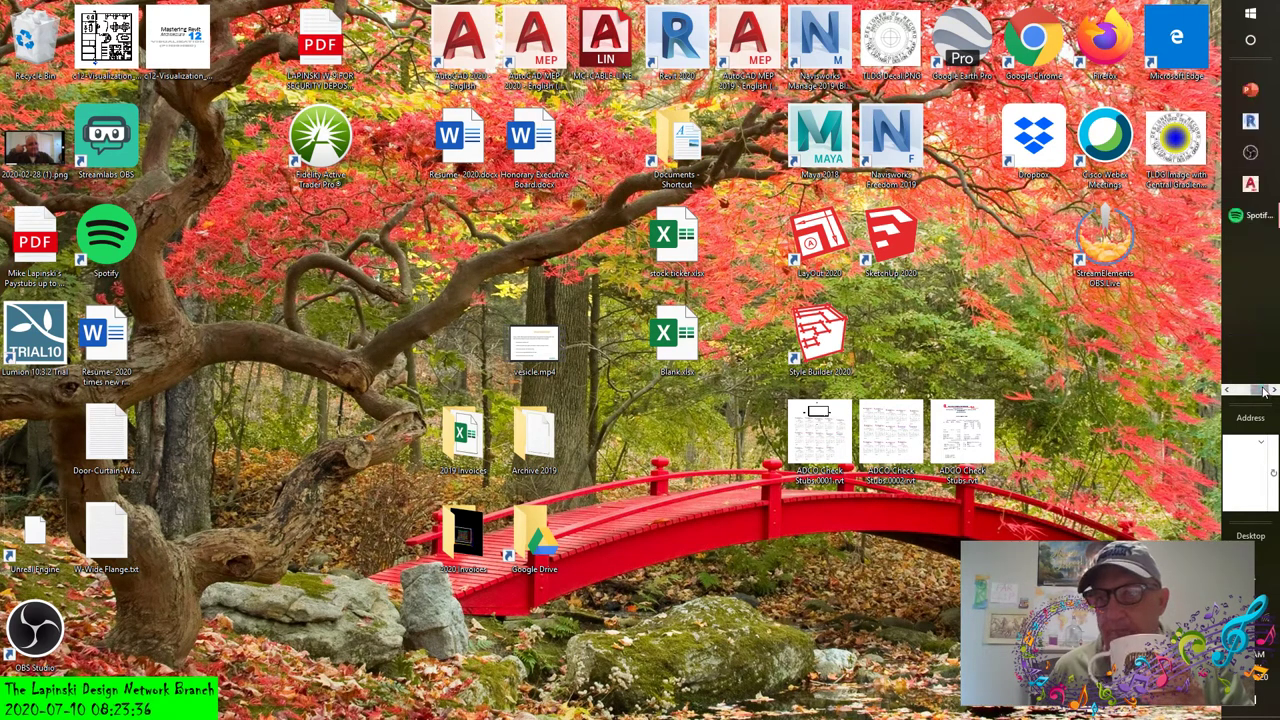
{"action": "left_click", "coordinate": [1252, 122]}
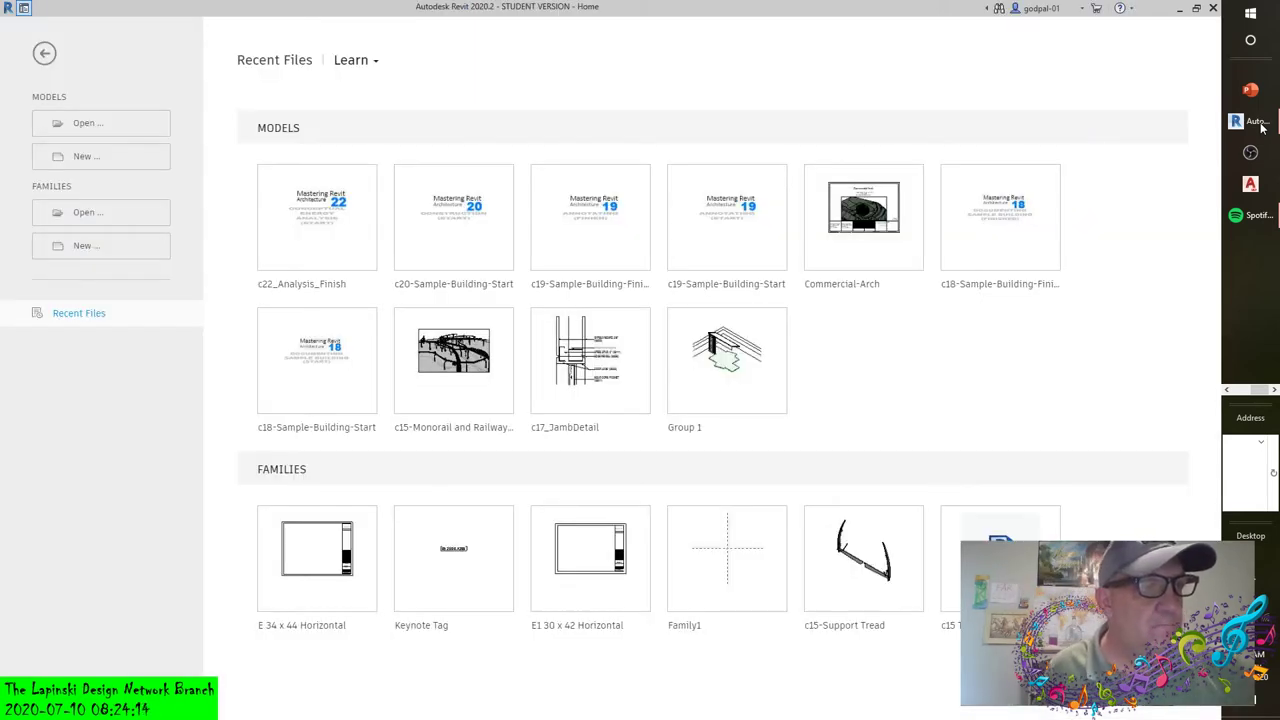
{"action": "mouse_move", "coordinate": [1262, 127]}
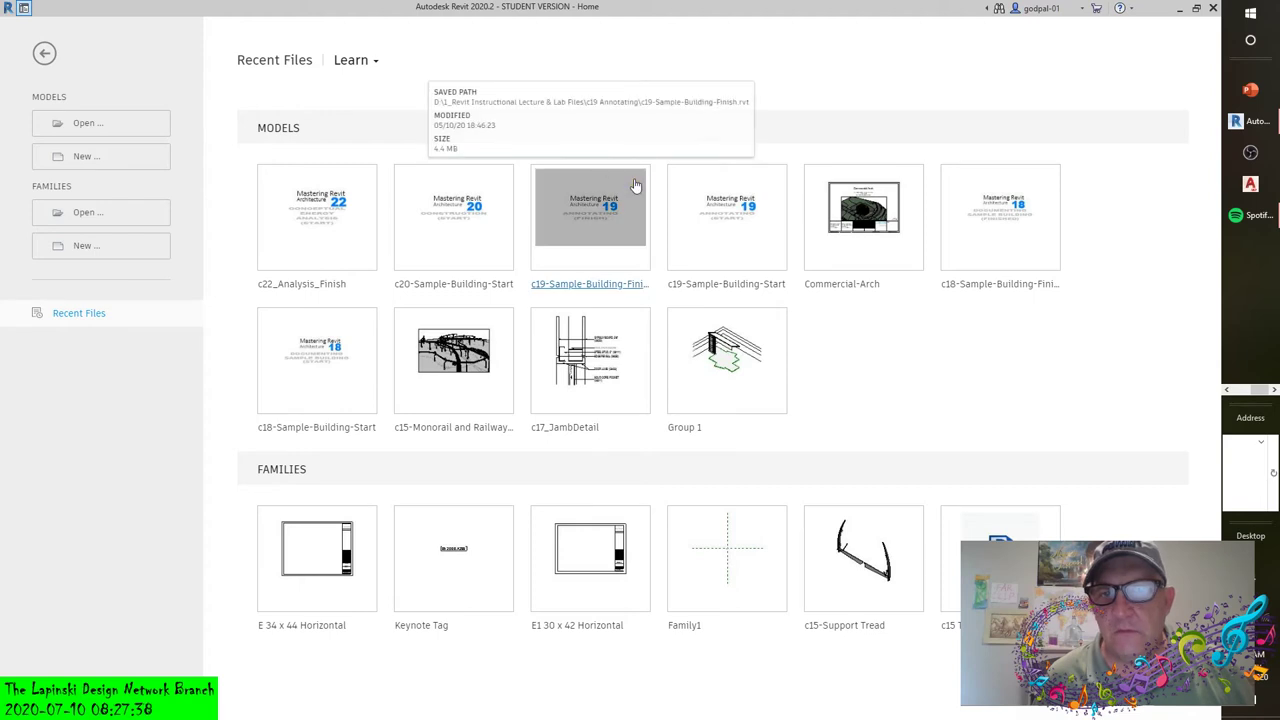
Open the c19-Sample-Building-Start model and display its Level 1 floor plan.
{"action": "left_click", "coordinate": [710, 229]}
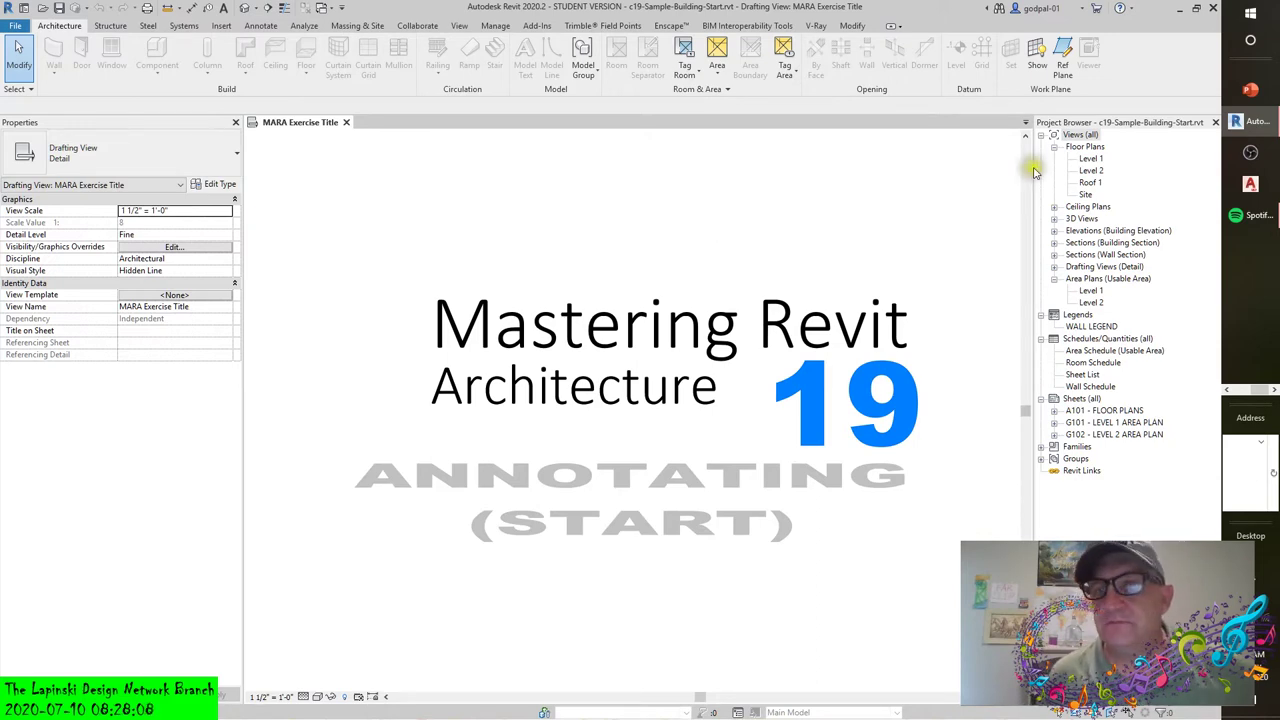
{"action": "left_click", "coordinate": [1090, 159]}
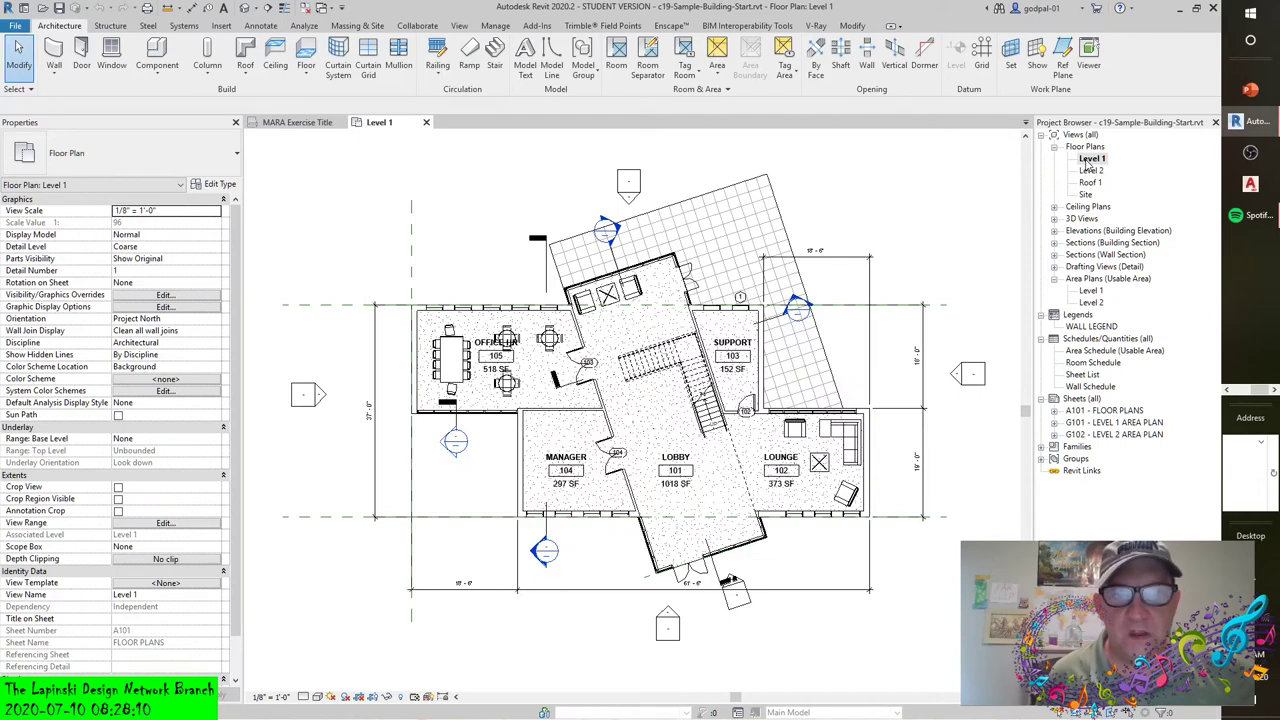
Switch the ribbon to the Annotate tab to reach the Tag panel.
{"action": "left_click", "coordinate": [261, 26]}
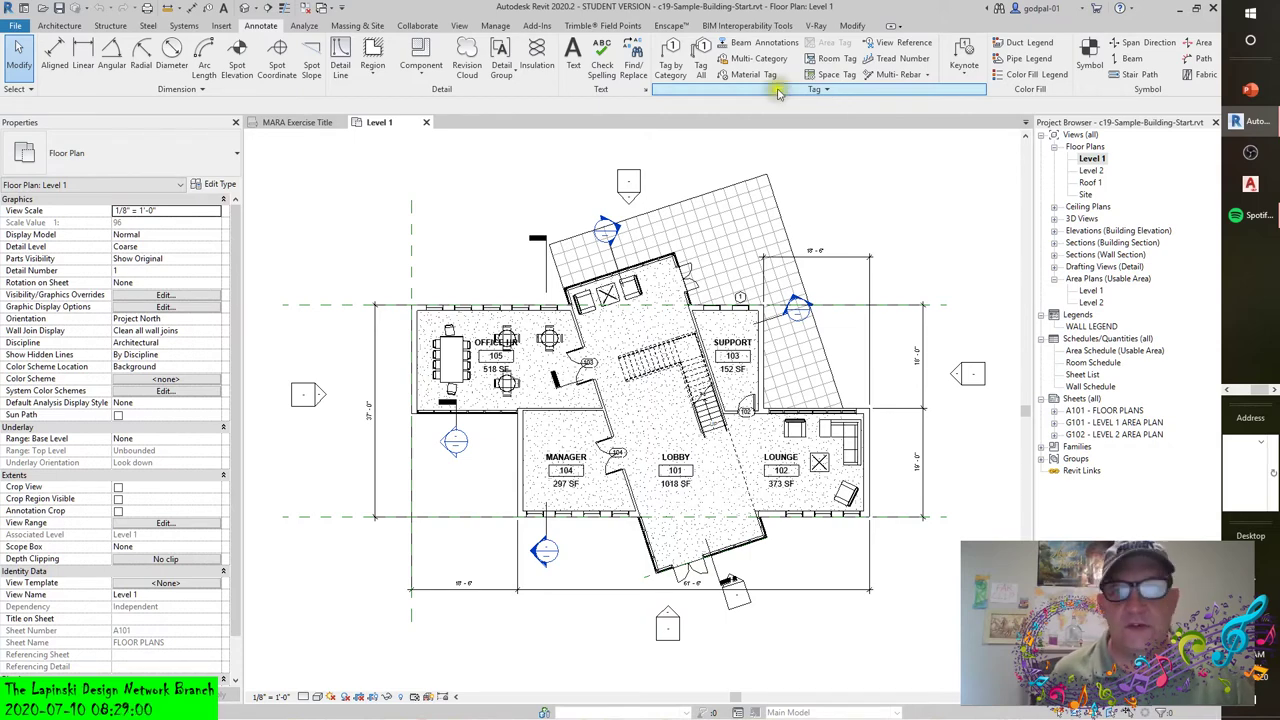
Start Tag by Category and open the Loaded Tags And Symbols list, enlarging it.
{"action": "left_click", "coordinate": [671, 60]}
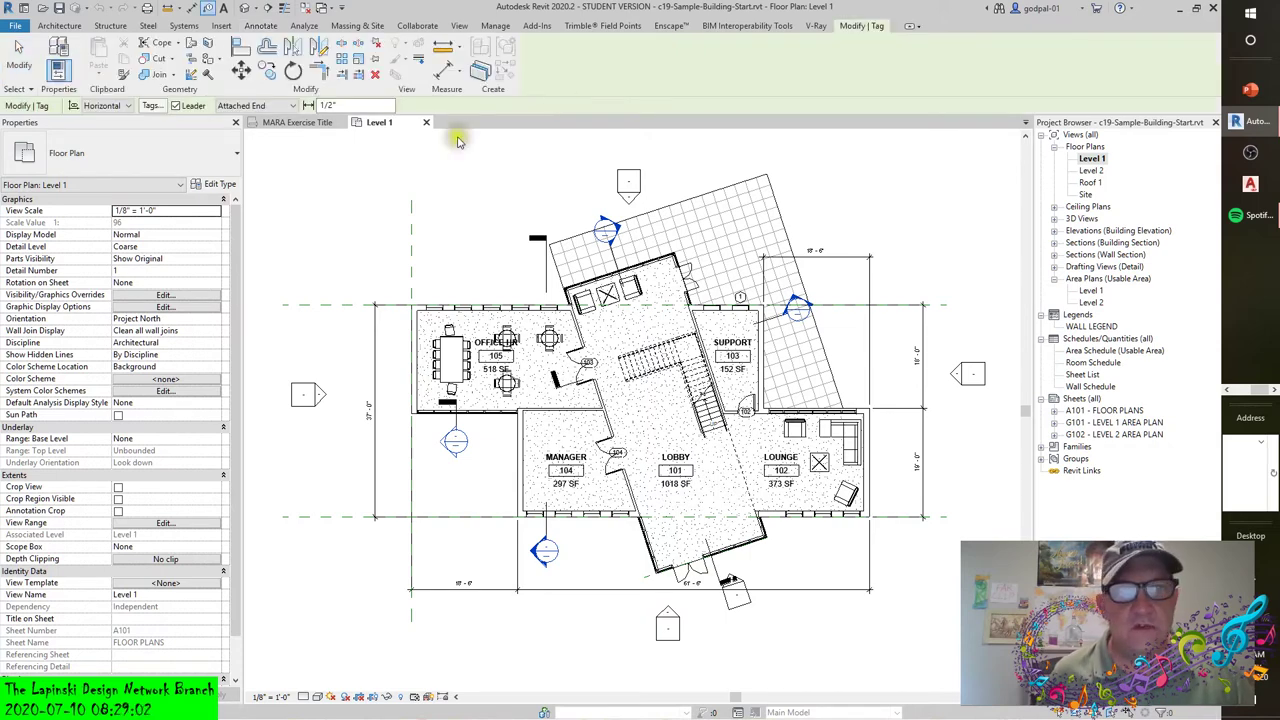
{"action": "left_click", "coordinate": [150, 105]}
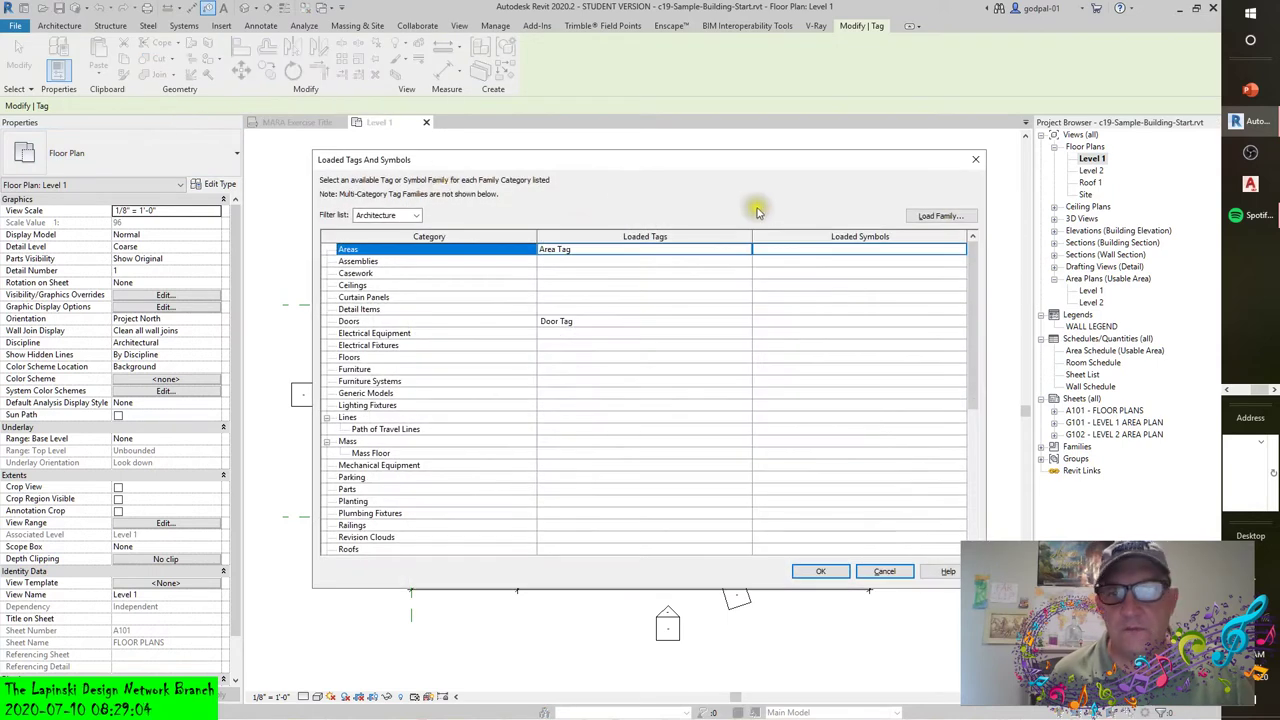
{"action": "left_click", "coordinate": [970, 290]}
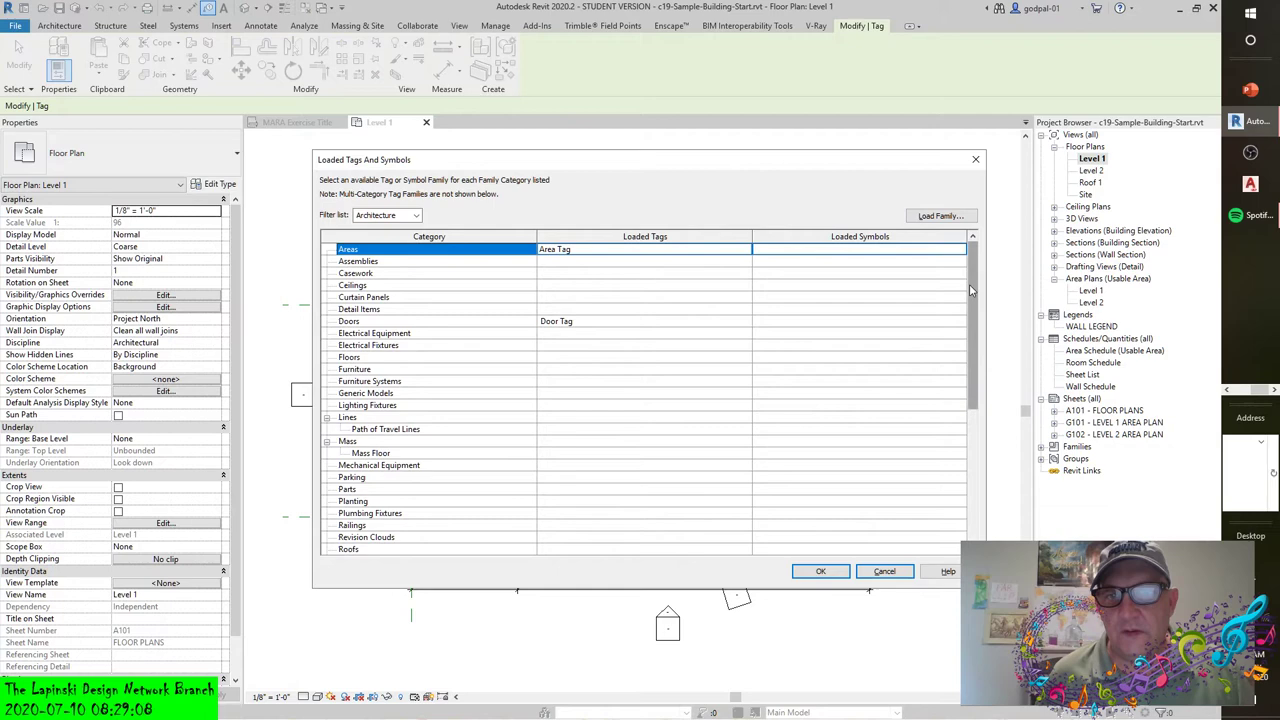
{"action": "left_click", "coordinate": [970, 290]}
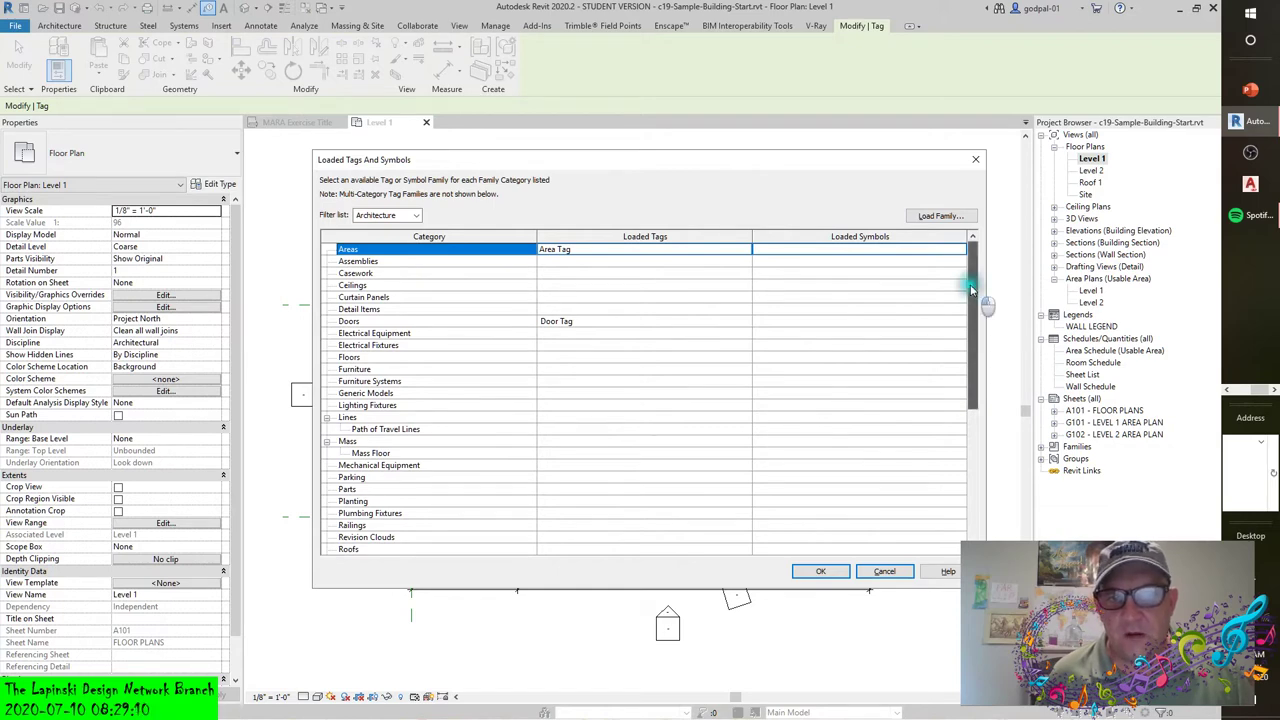
{"action": "left_click_drag", "start_coordinate": [970, 290], "coordinate": [968, 455]}
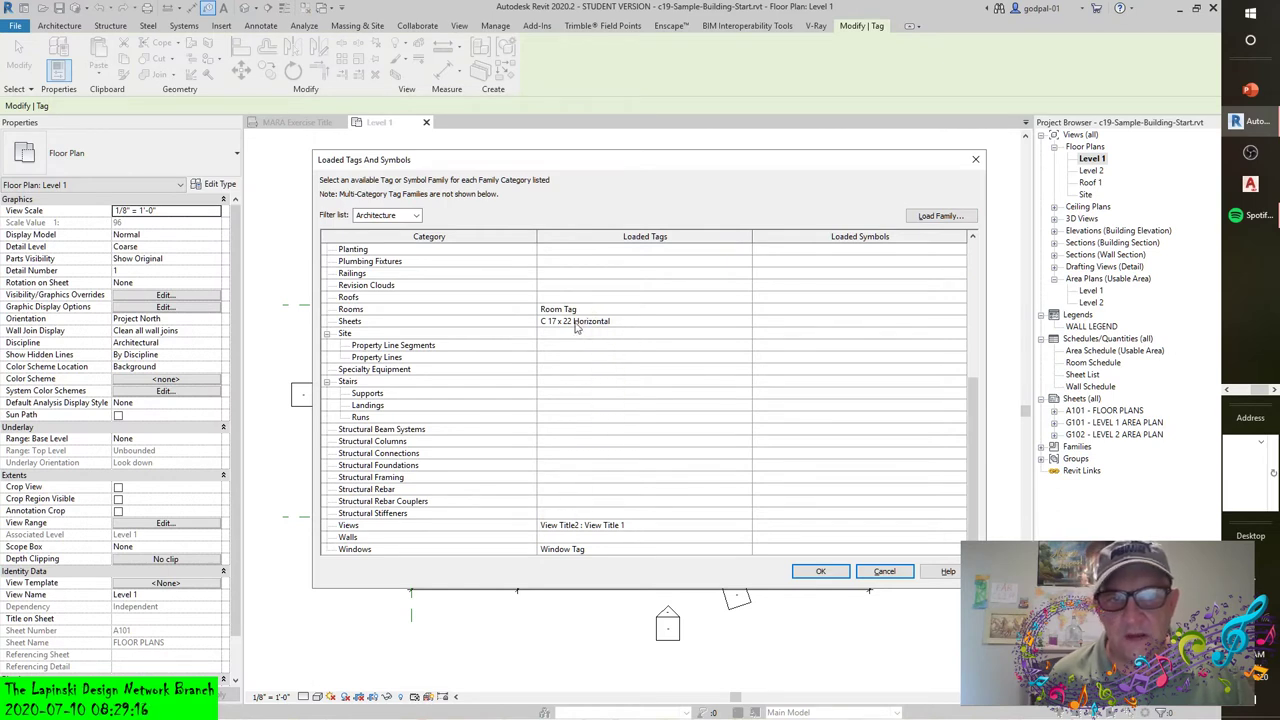
{"action": "scroll", "coordinate": [575, 327], "scroll_direction": "up", "scroll_amount": 2}
{"action": "scroll", "coordinate": [575, 327], "scroll_direction": "up", "scroll_amount": 8}
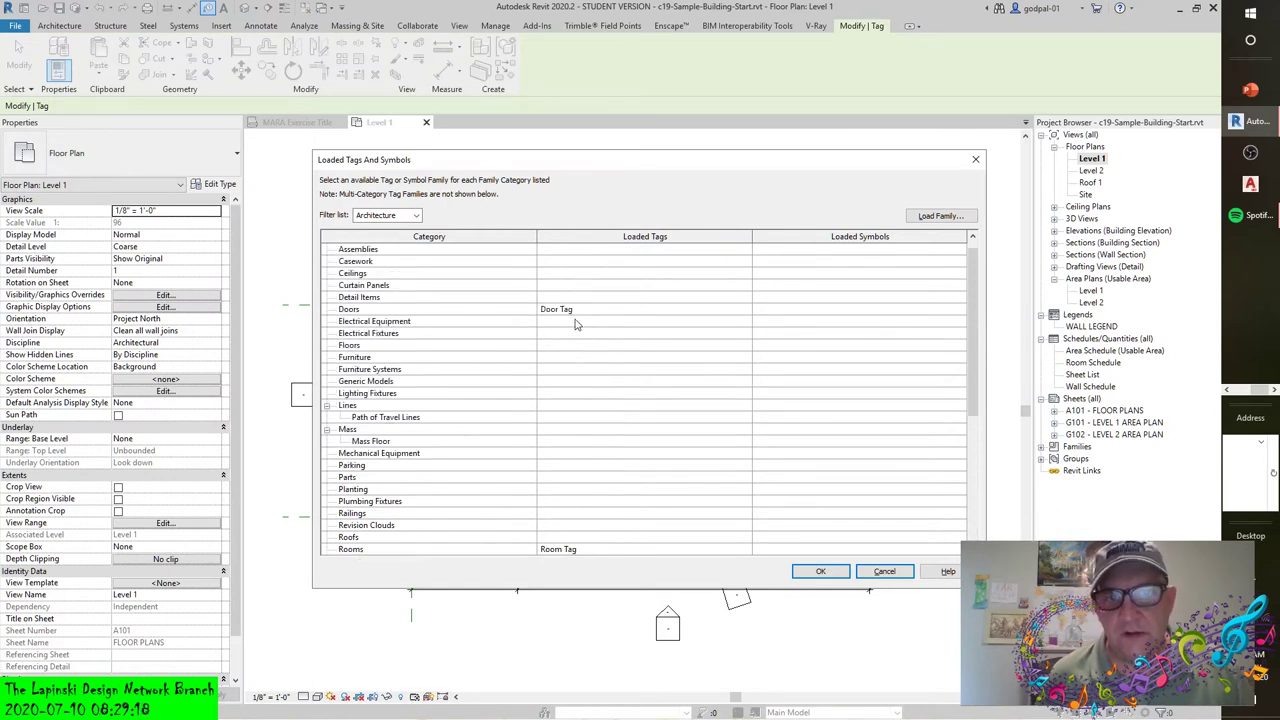
{"action": "left_click", "coordinate": [545, 310]}
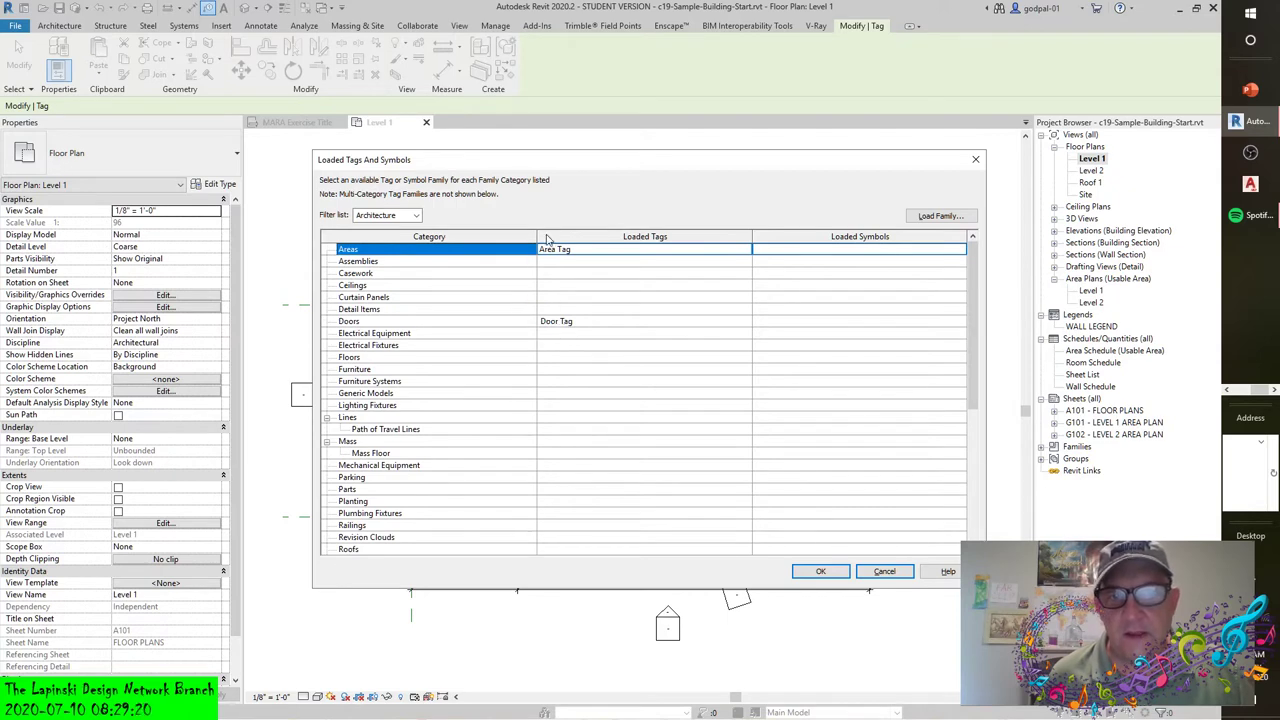
Filter the tag list to all disciplines: Architecture, Structure, Mechanical, Electrical and Piping.
{"action": "left_click", "coordinate": [416, 215]}
{"action": "left_click", "coordinate": [358, 229]}
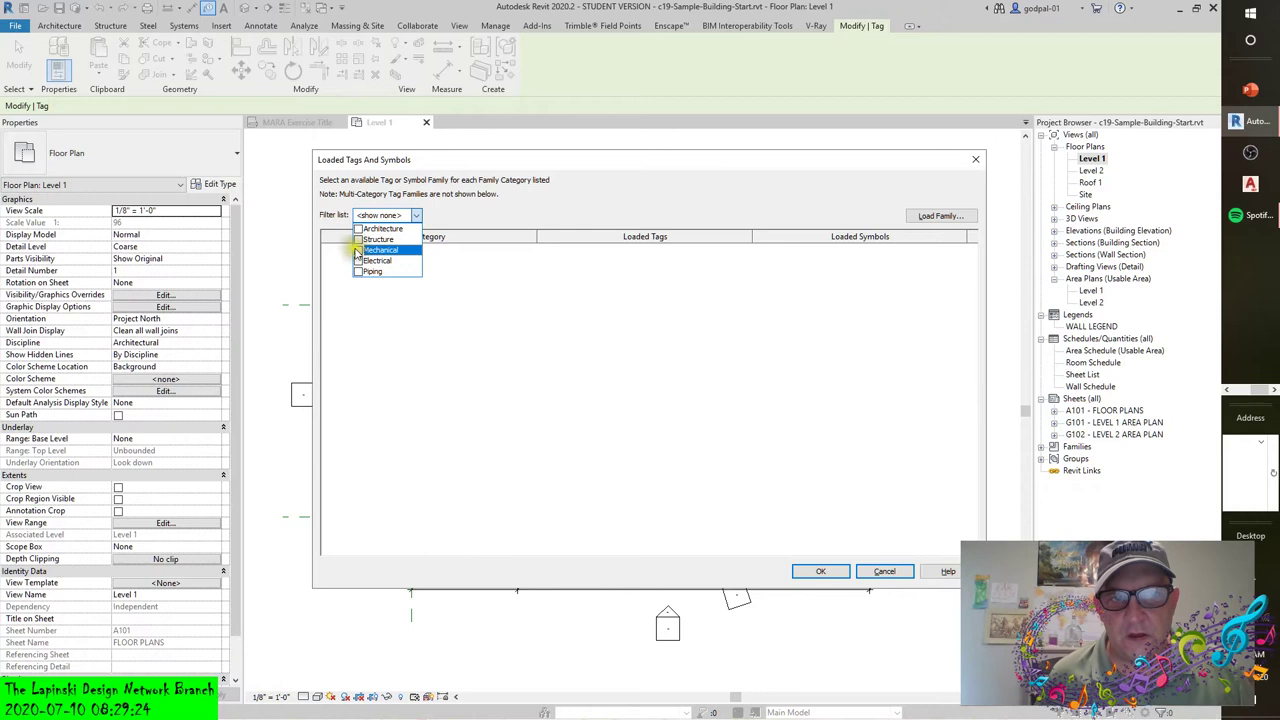
{"action": "left_click", "coordinate": [358, 229]}
{"action": "left_click", "coordinate": [358, 239]}
{"action": "left_click", "coordinate": [358, 250]}
{"action": "left_click", "coordinate": [358, 261]}
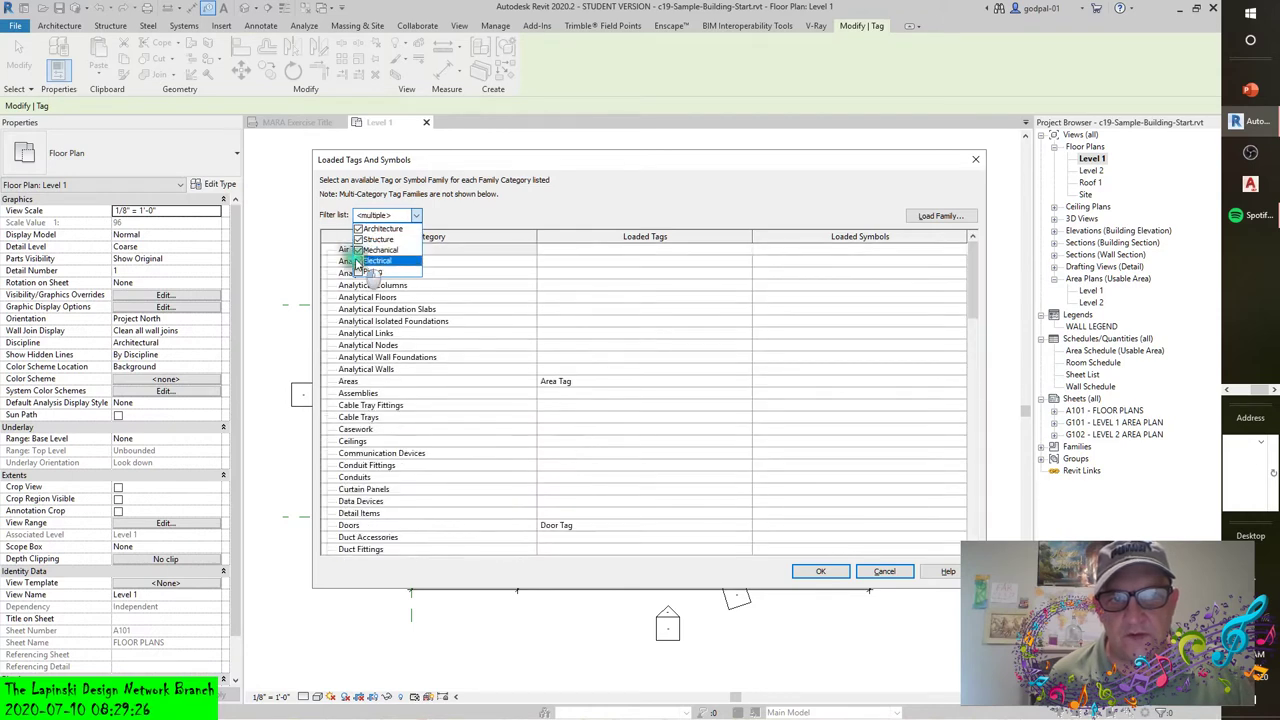
{"action": "left_click", "coordinate": [358, 272]}
{"action": "left_click", "coordinate": [358, 272]}
{"action": "scroll", "coordinate": [637, 369], "scroll_direction": "down", "scroll_amount": 3}
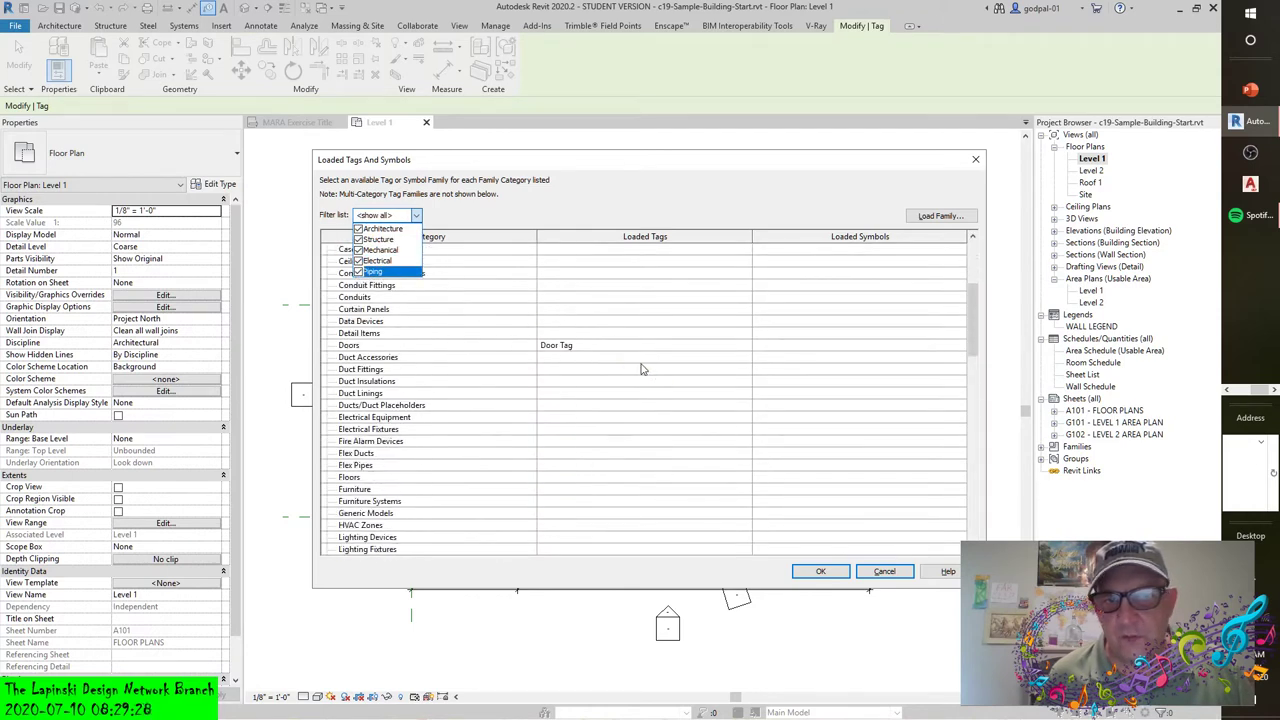
{"action": "scroll", "coordinate": [637, 369], "scroll_direction": "up", "scroll_amount": 2}
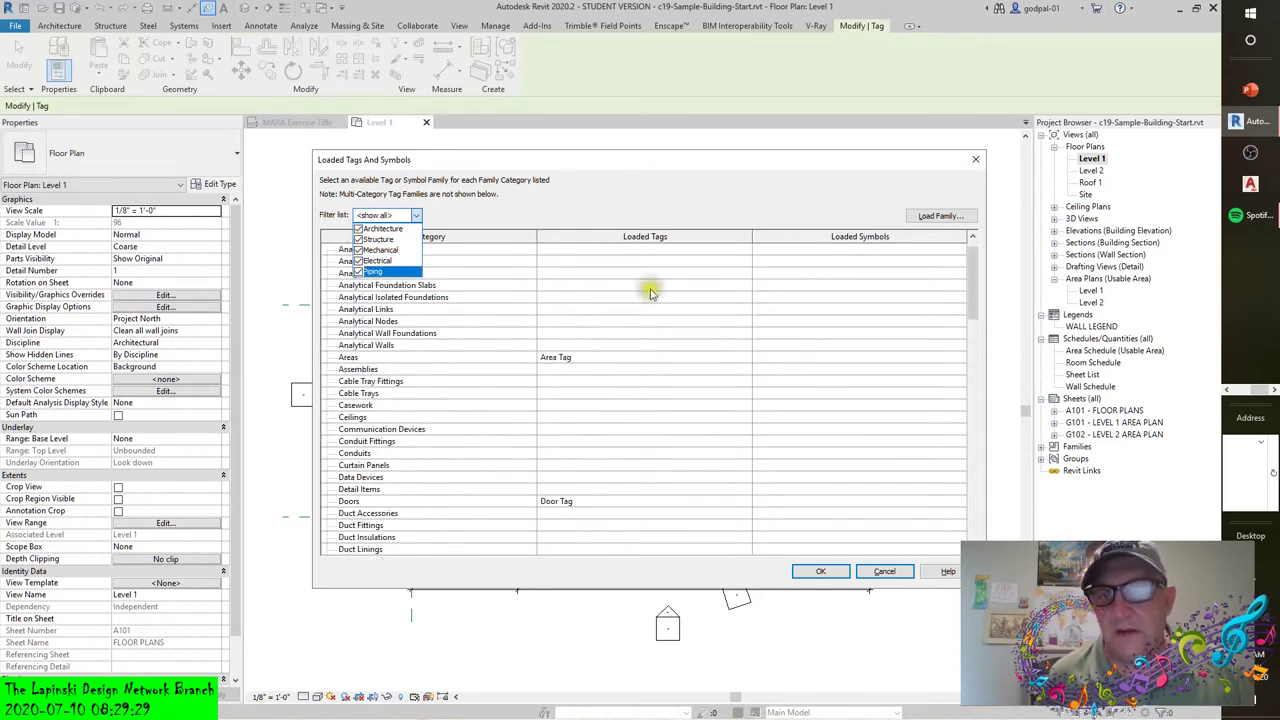
{"action": "left_click", "coordinate": [713, 172]}
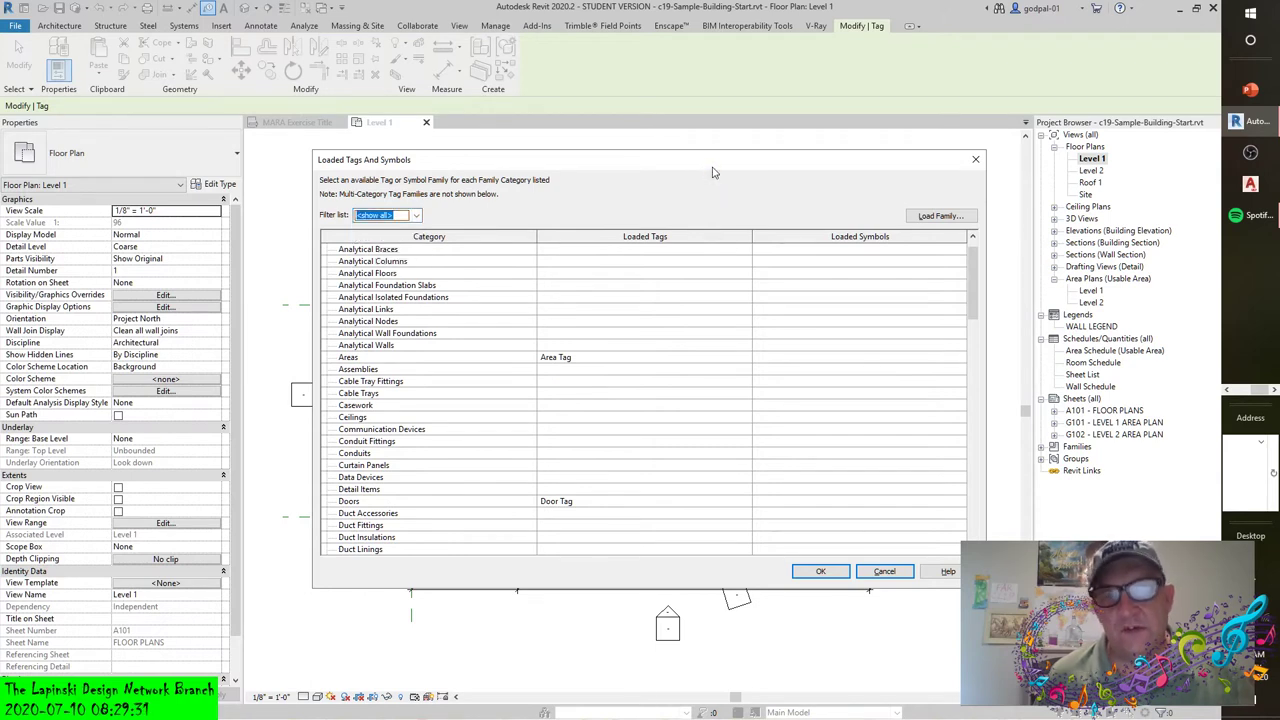
Open Load Family at the US Imperial library and scroll through its folders and .rfa files.
{"action": "left_click", "coordinate": [938, 216]}
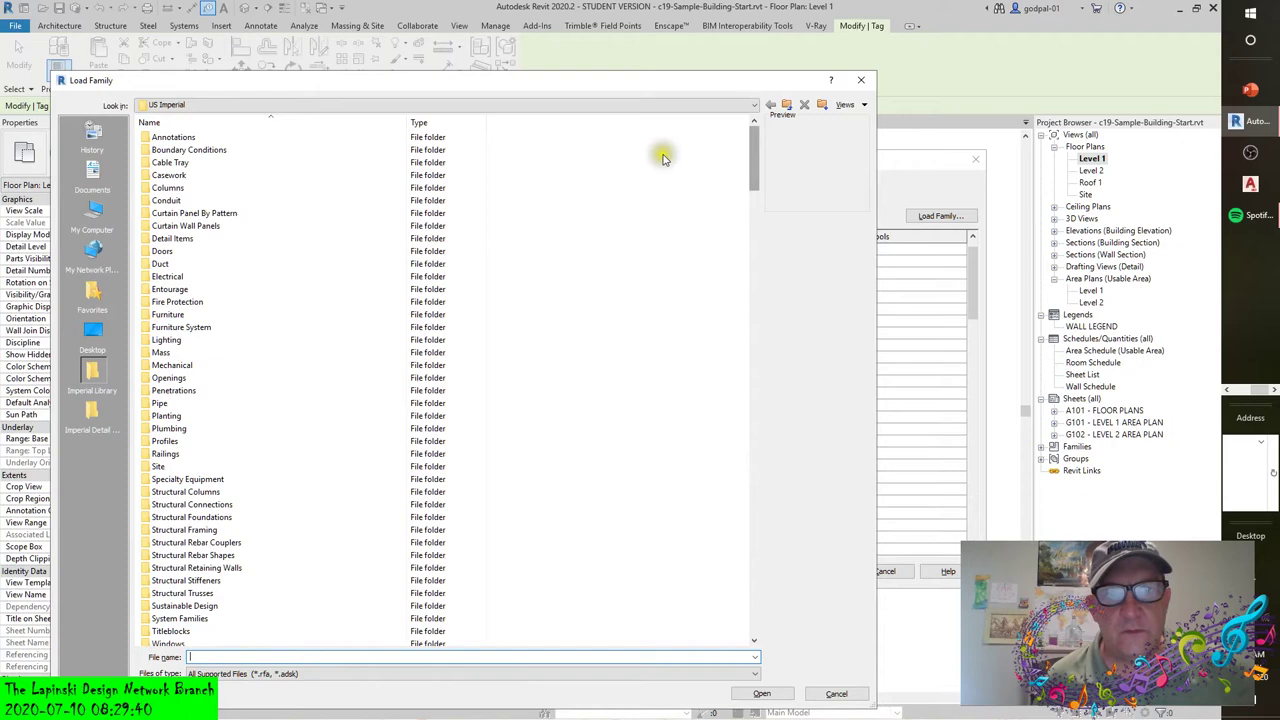
{"action": "left_click", "coordinate": [490, 105]}
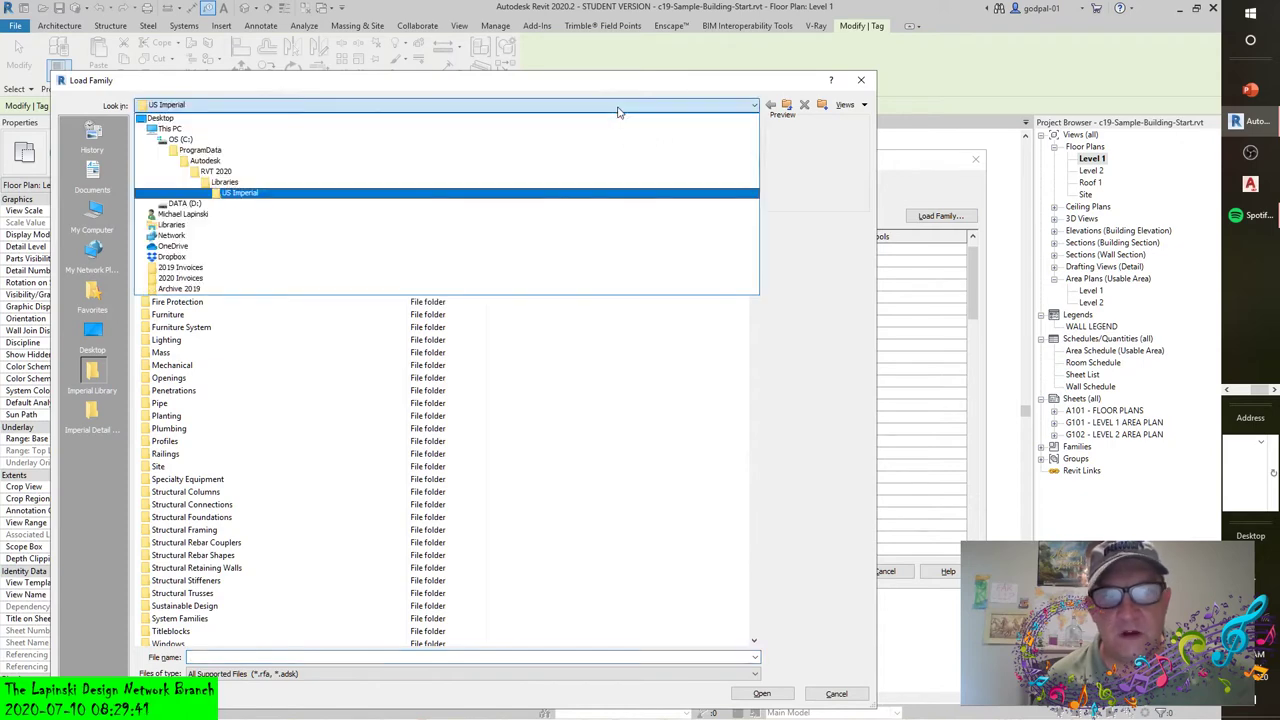
{"action": "left_click", "coordinate": [228, 194]}
{"action": "scroll", "coordinate": [350, 326], "scroll_direction": "down", "scroll_amount": 10}
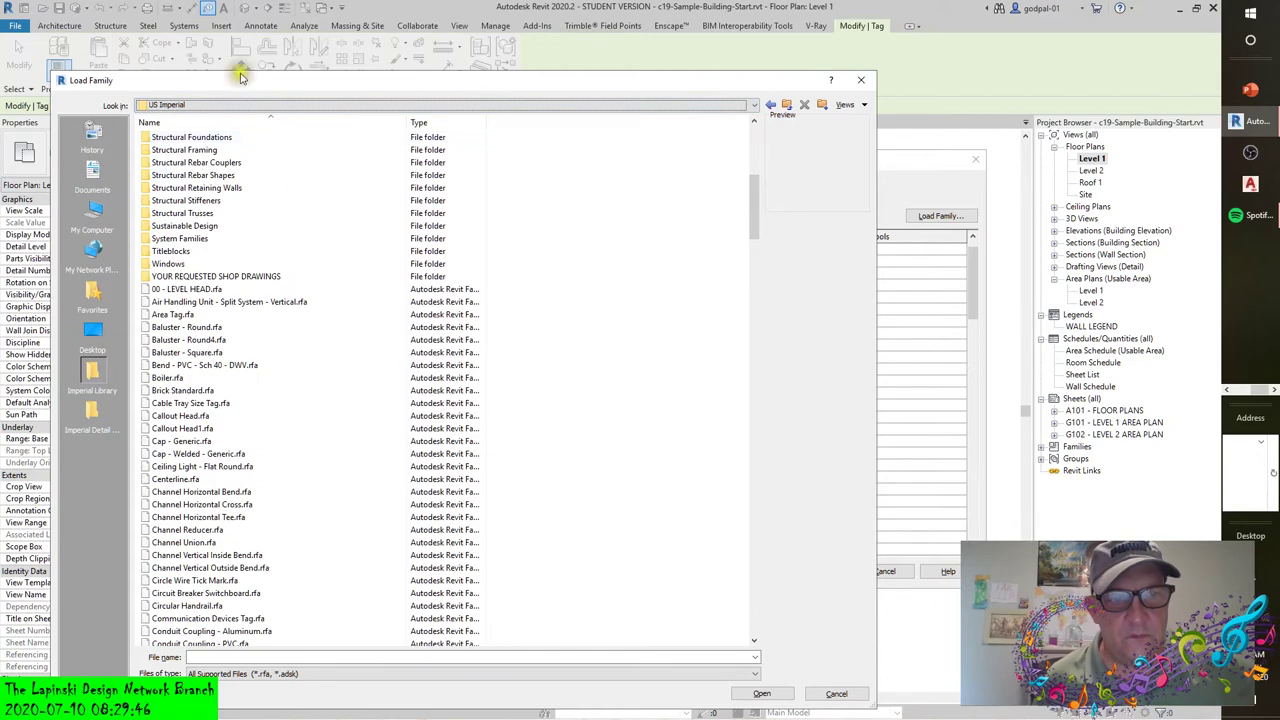
{"action": "scroll", "coordinate": [188, 200], "scroll_direction": "up", "scroll_amount": 6}
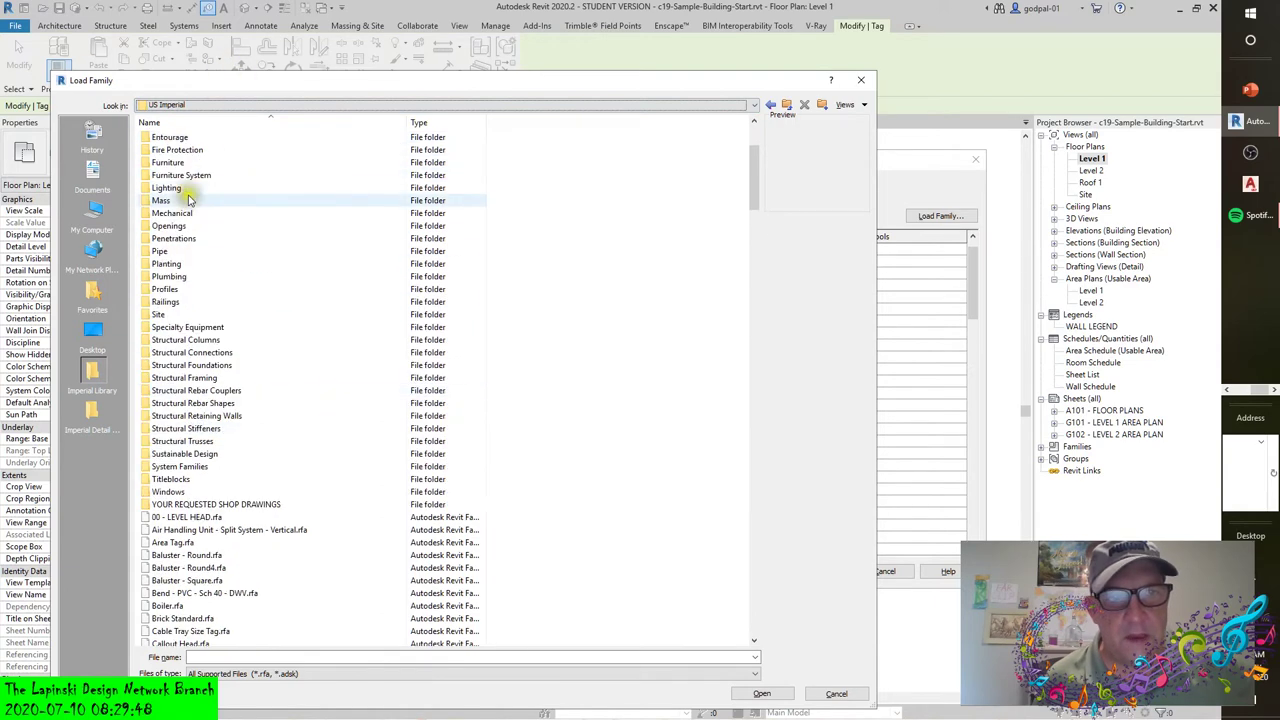
{"action": "scroll", "coordinate": [188, 200], "scroll_direction": "up", "scroll_amount": 4}
{"action": "scroll", "coordinate": [191, 220], "scroll_direction": "down", "scroll_amount": 5}
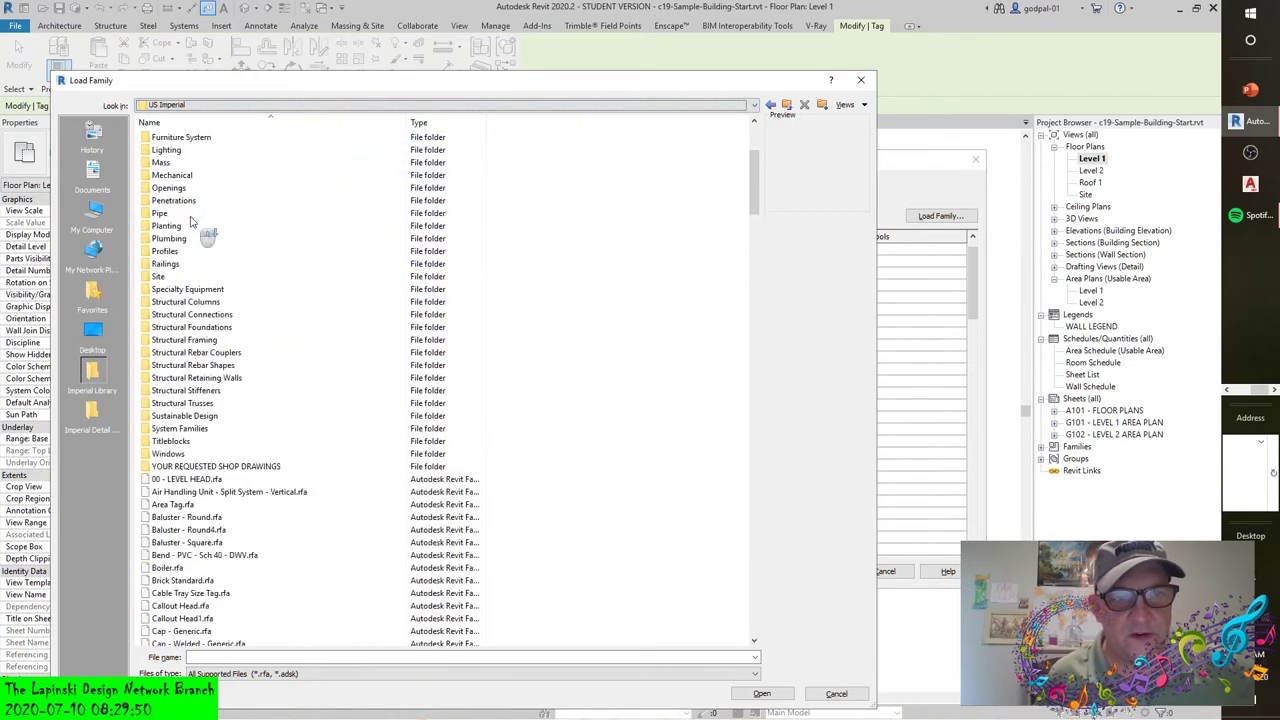
{"action": "scroll", "coordinate": [191, 222], "scroll_direction": "down", "scroll_amount": 15}
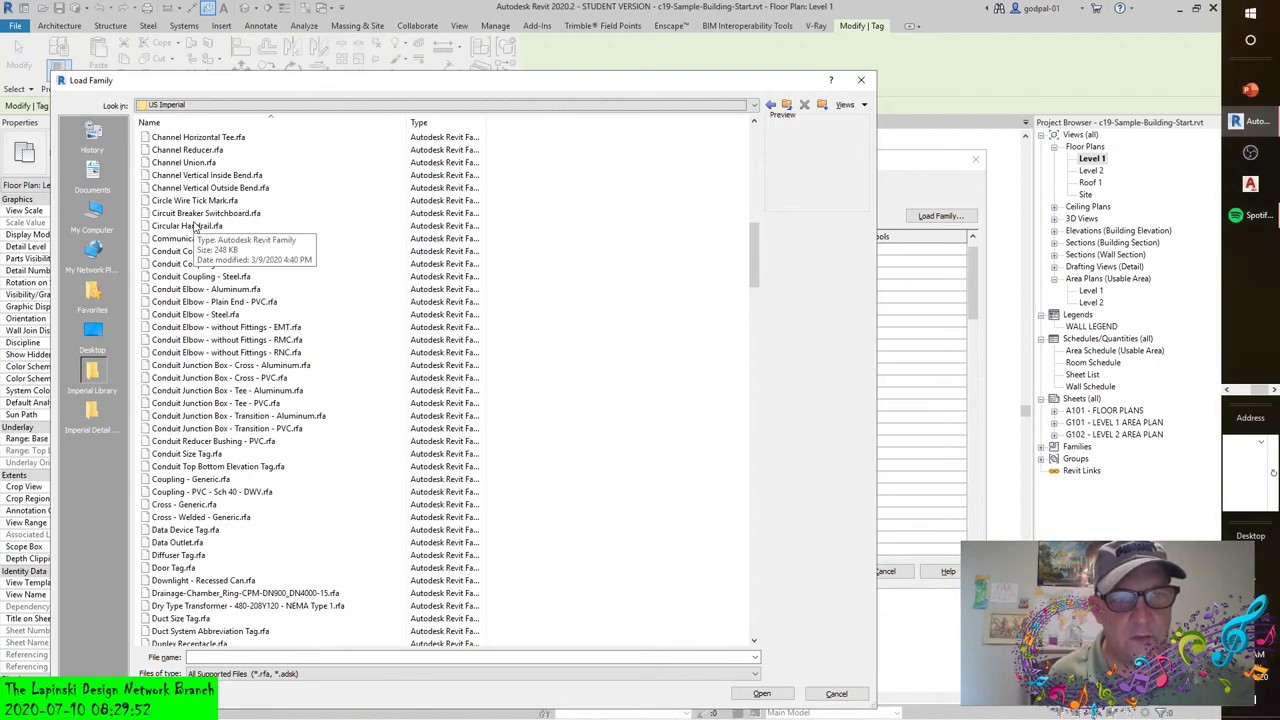
{"action": "scroll", "coordinate": [195, 226], "scroll_direction": "up", "scroll_amount": 17}
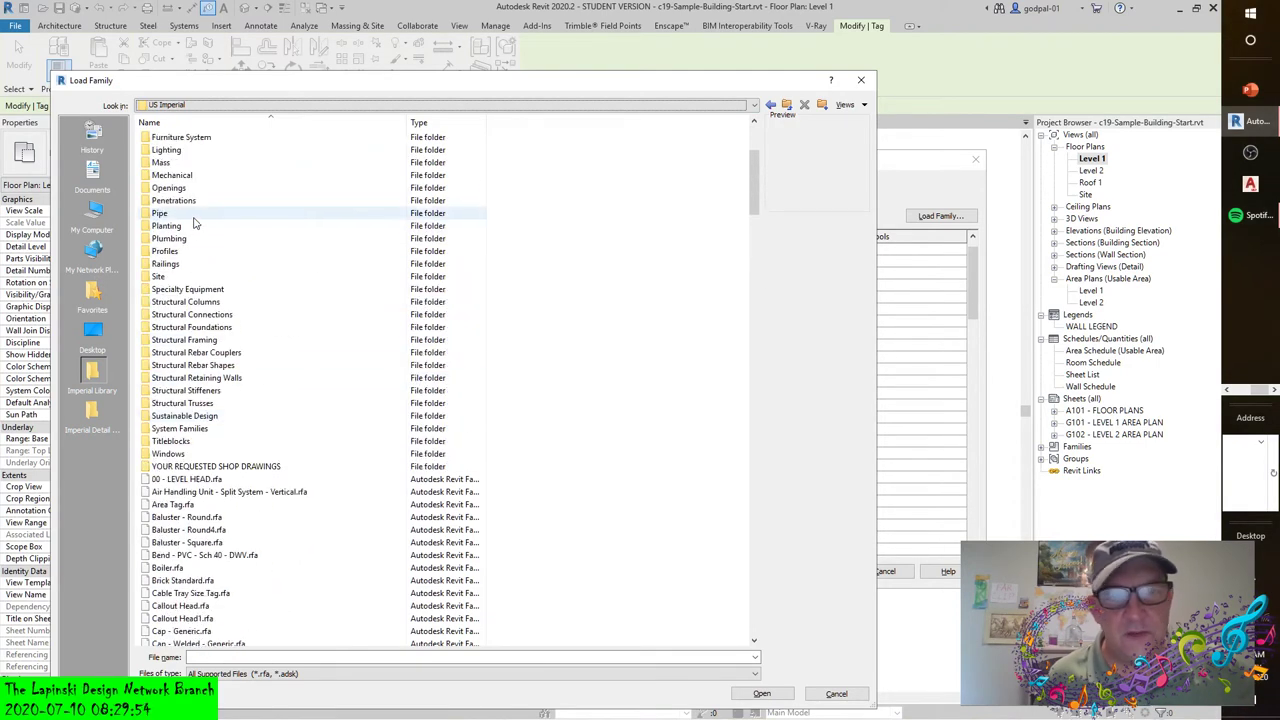
{"action": "scroll", "coordinate": [195, 226], "scroll_direction": "up", "scroll_amount": 3}
{"action": "scroll", "coordinate": [200, 228], "scroll_direction": "down", "scroll_amount": 7}
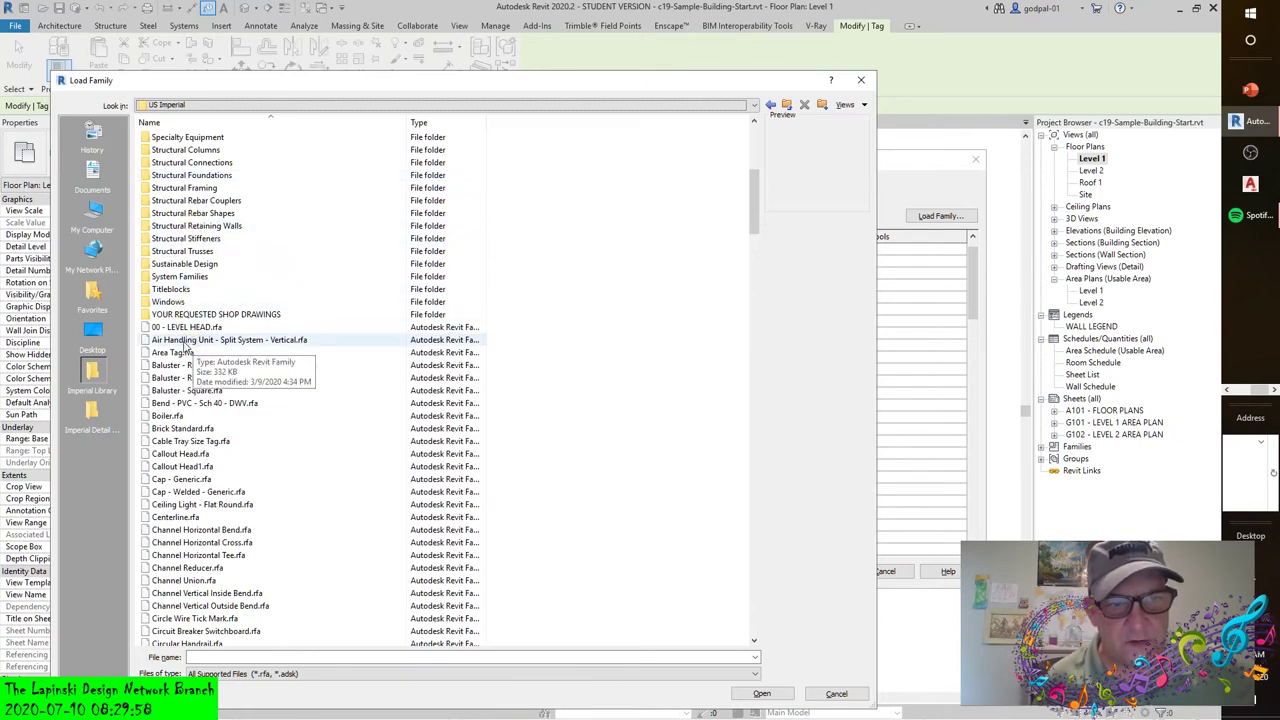
{"action": "scroll", "coordinate": [183, 345], "scroll_direction": "down", "scroll_amount": 5}
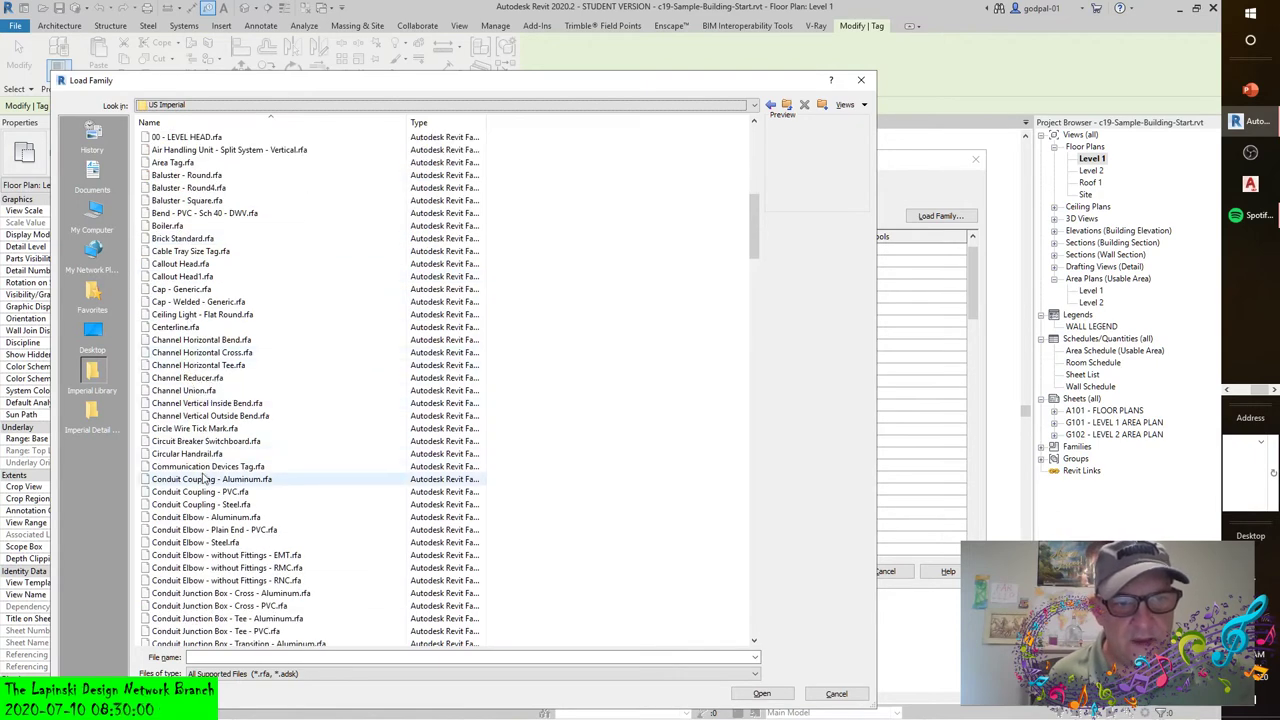
{"action": "scroll", "coordinate": [185, 480], "scroll_direction": "down", "scroll_amount": 10}
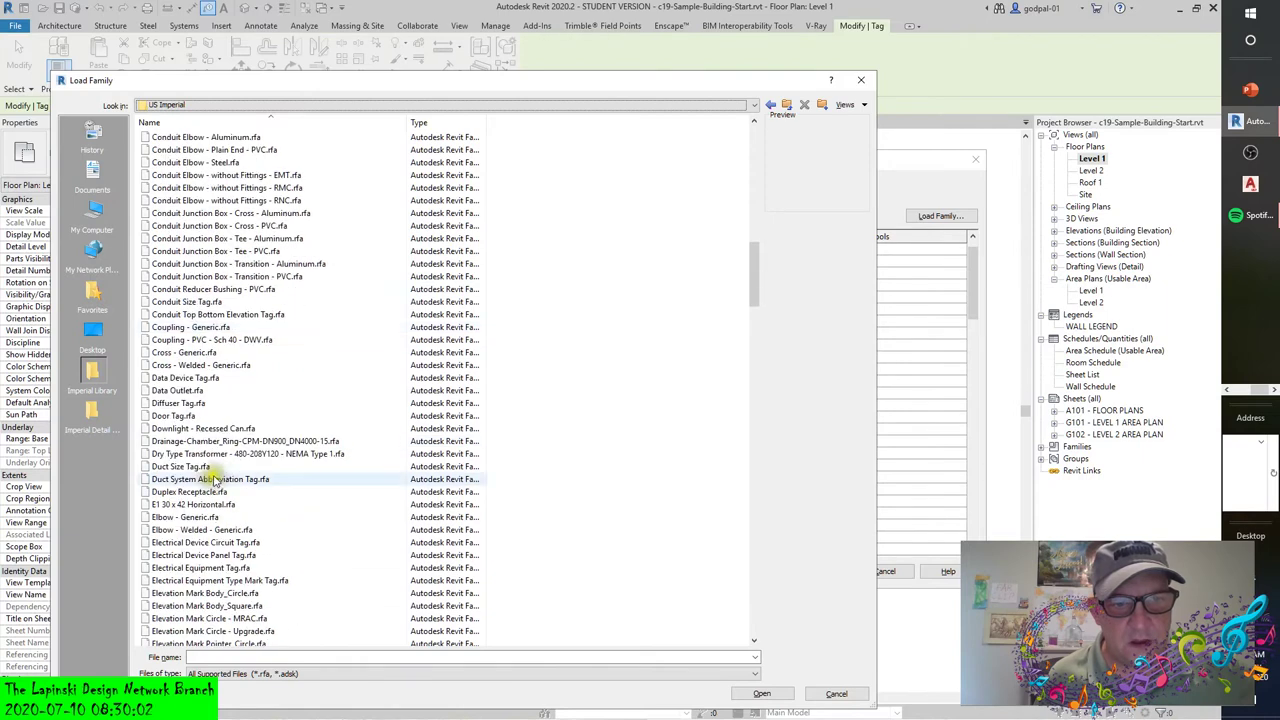
{"action": "scroll", "coordinate": [213, 478], "scroll_direction": "up", "scroll_amount": 20}
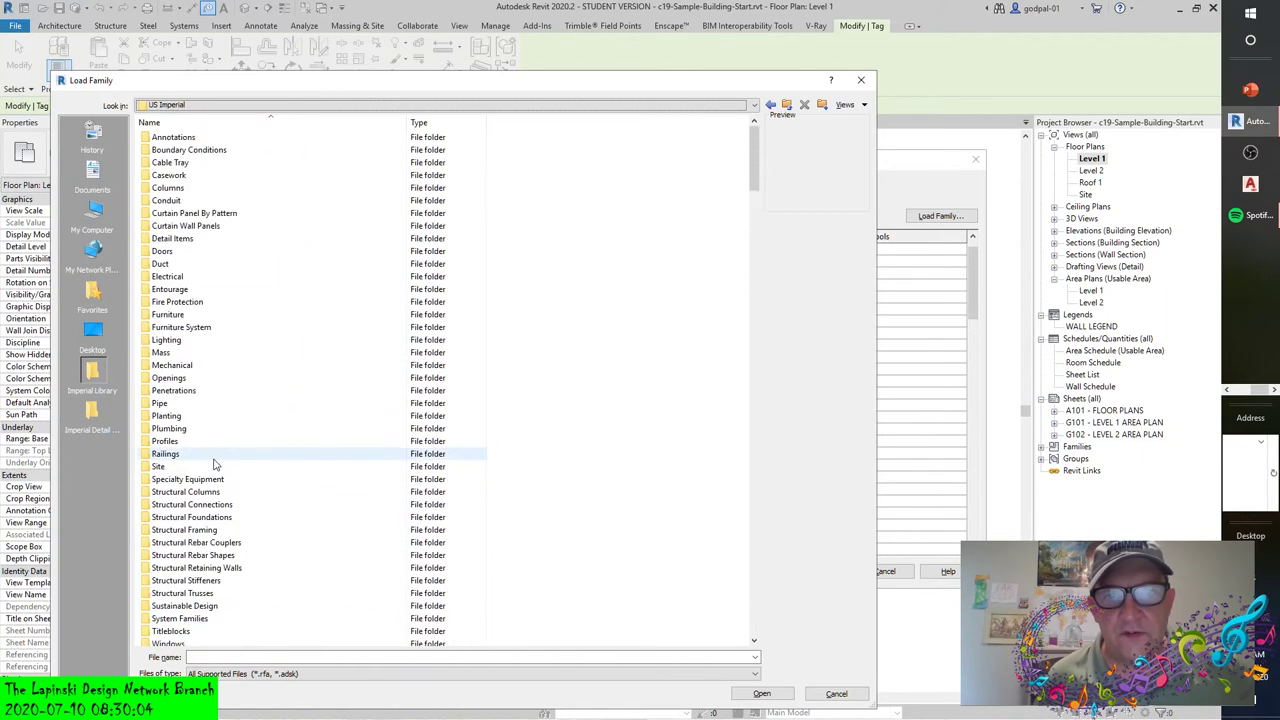
Open the Annotations folder and scroll through its tag family folders.
{"action": "double_click", "coordinate": [168, 138]}
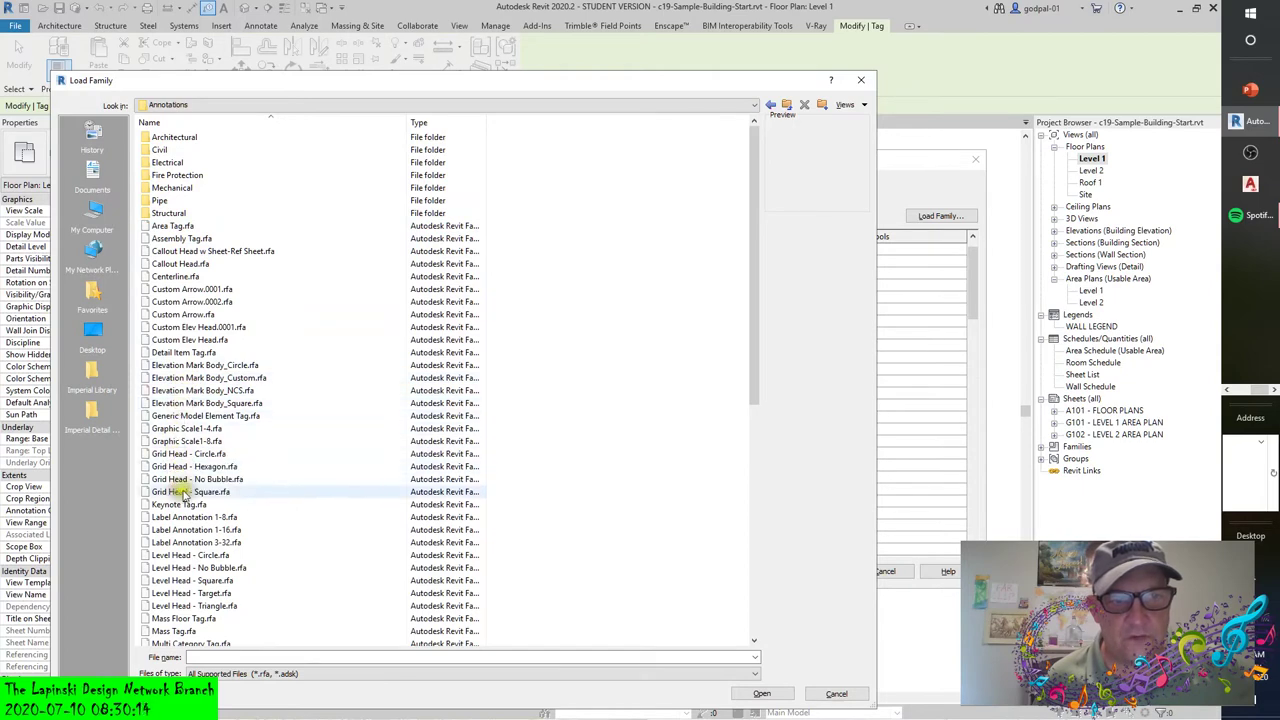
{"action": "scroll", "coordinate": [176, 525], "scroll_direction": "down", "scroll_amount": 3}
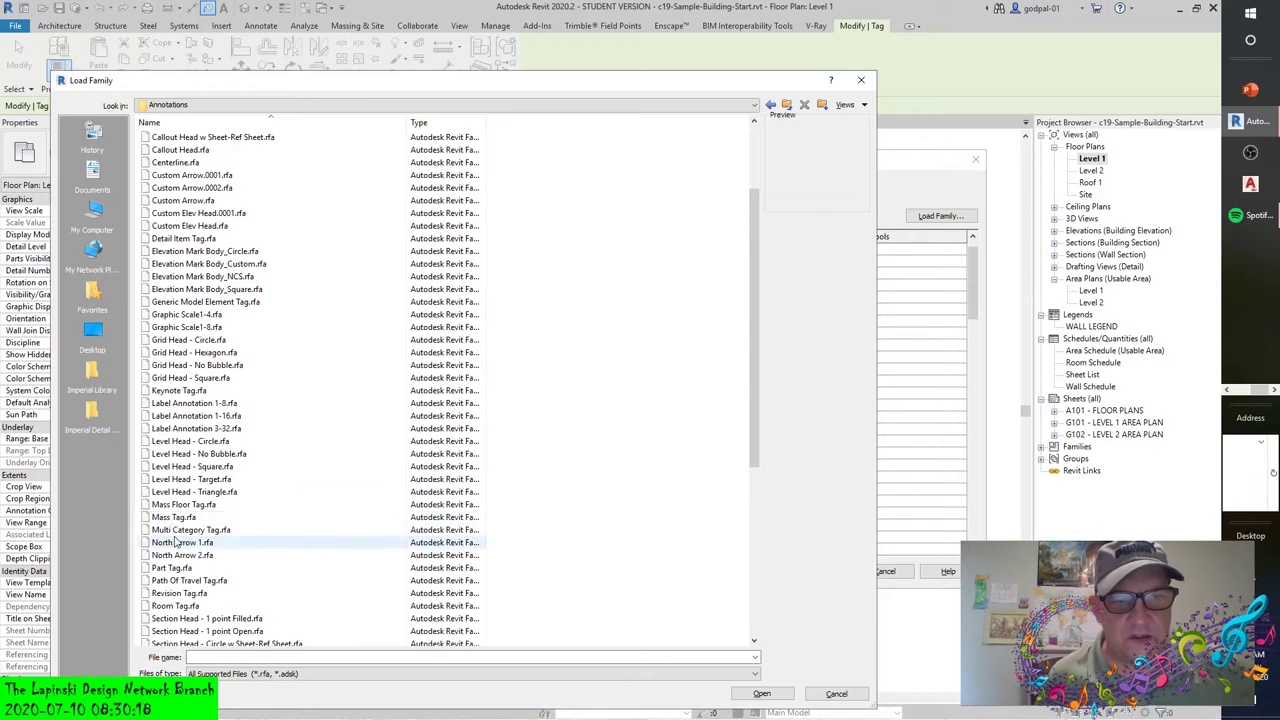
{"action": "scroll", "coordinate": [175, 525], "scroll_direction": "down", "scroll_amount": 6}
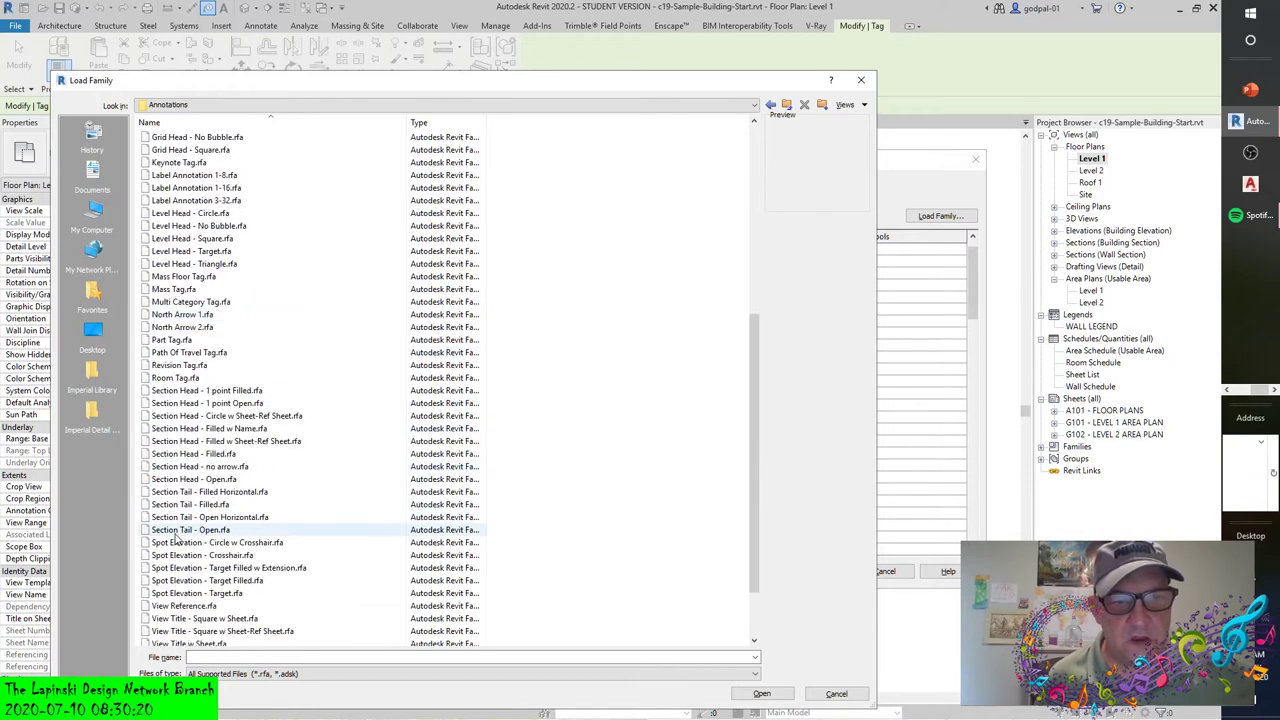
{"action": "scroll", "coordinate": [176, 530], "scroll_direction": "up", "scroll_amount": 9}
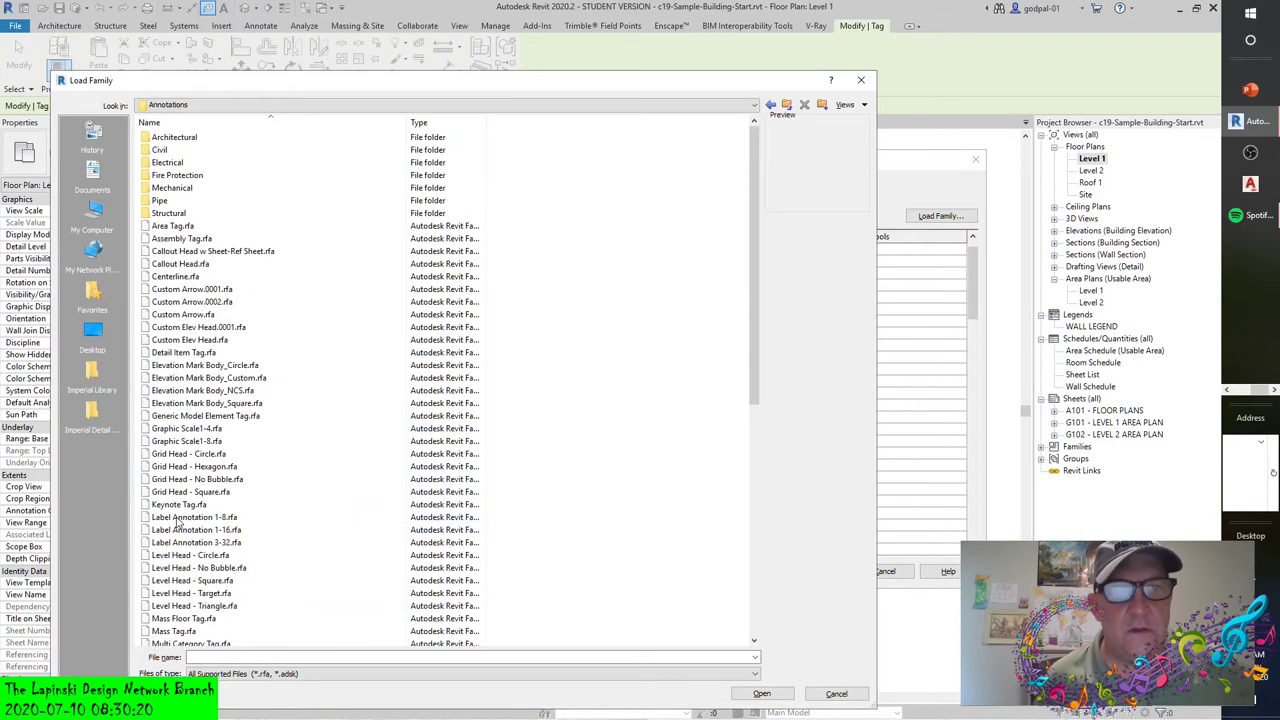
Look into the Architectural and Civil folders, then open Electrical > Conduit tag families.
{"action": "double_click", "coordinate": [164, 137]}
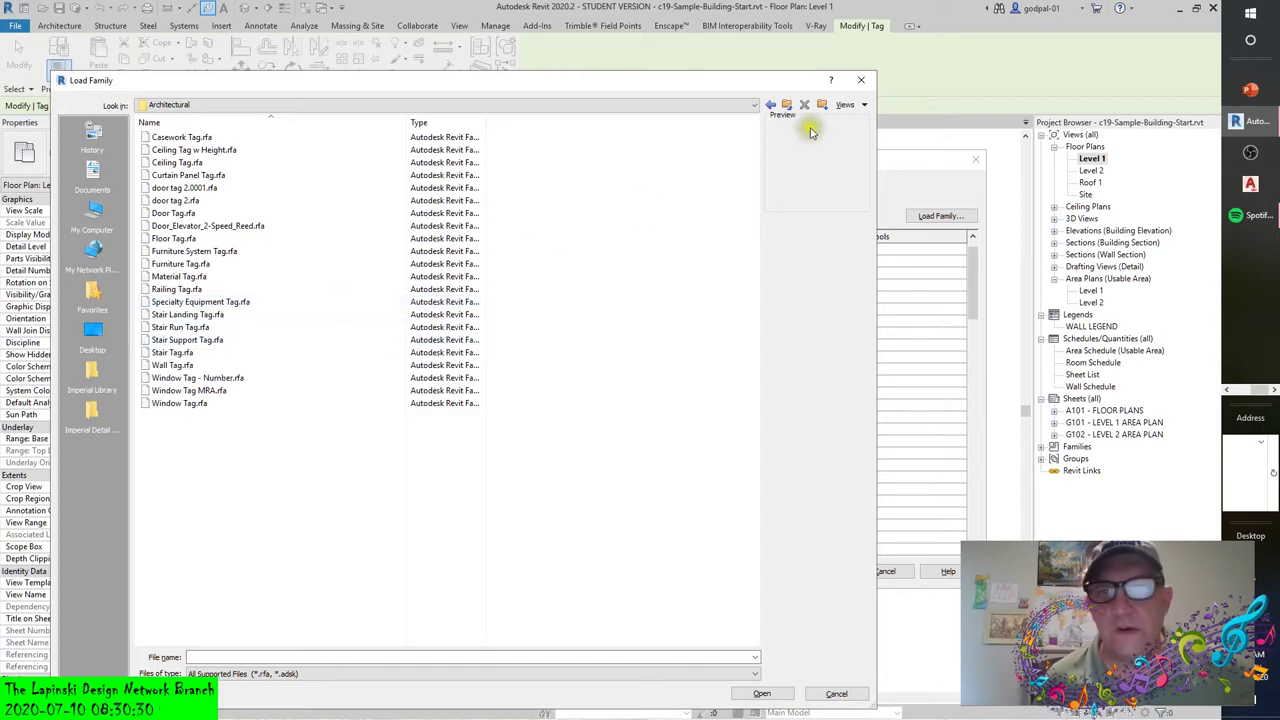
{"action": "left_click", "coordinate": [787, 104]}
{"action": "double_click", "coordinate": [200, 151]}
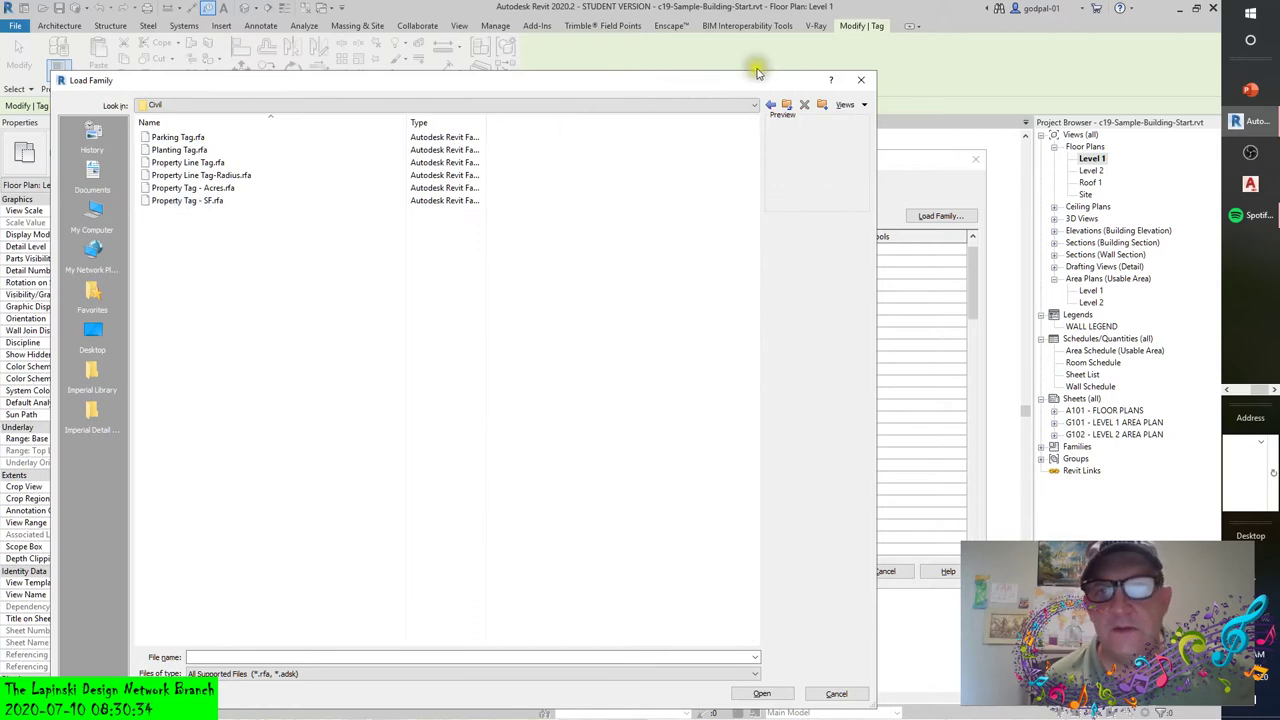
{"action": "left_click", "coordinate": [787, 104]}
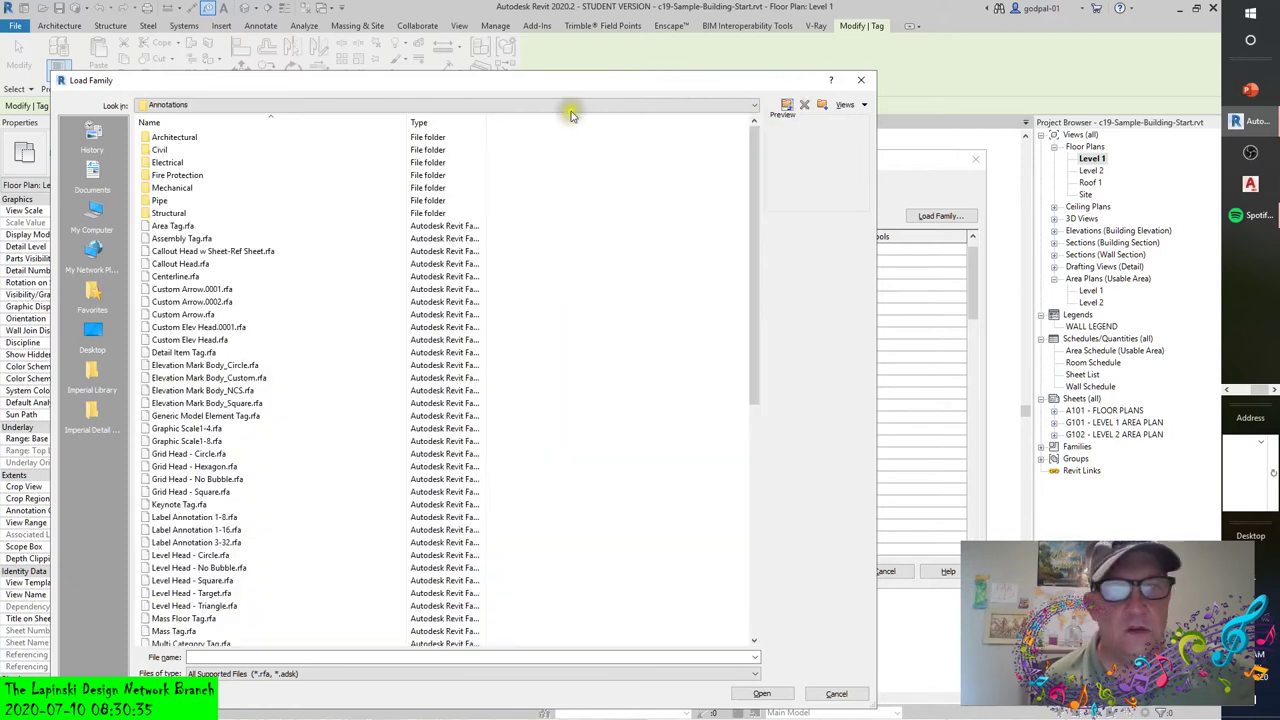
{"action": "double_click", "coordinate": [165, 162]}
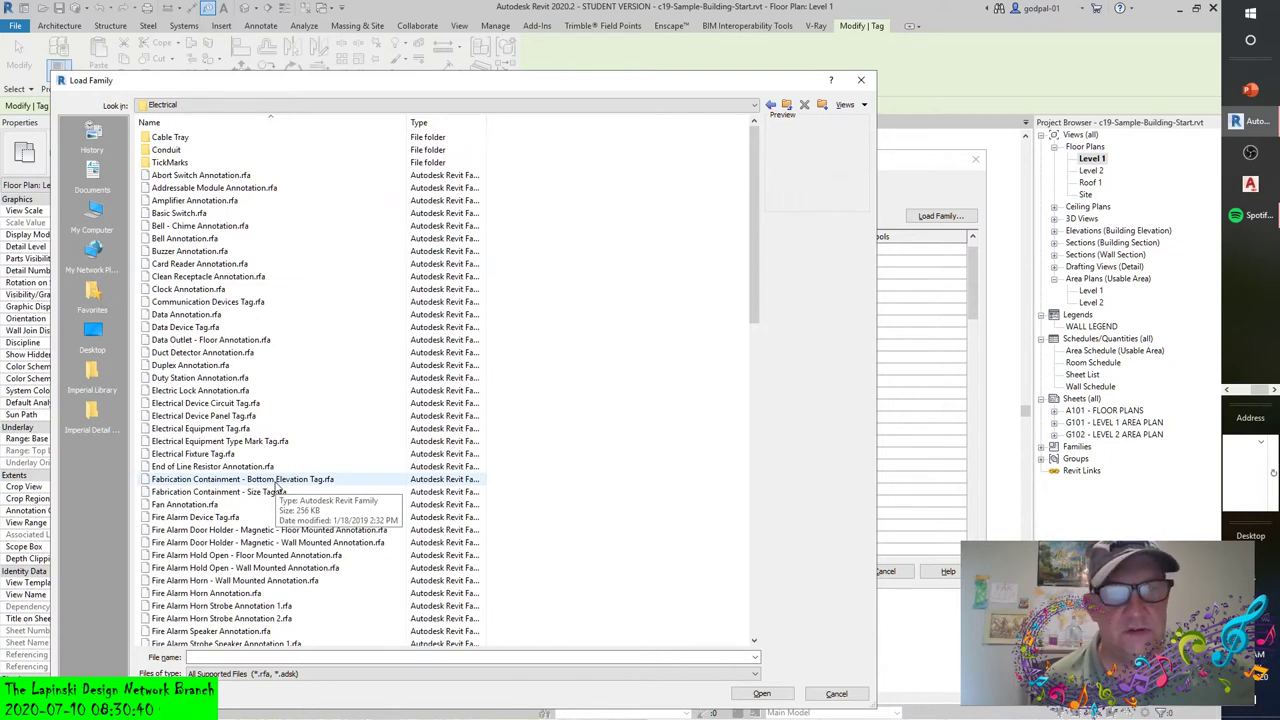
{"action": "double_click", "coordinate": [172, 150]}
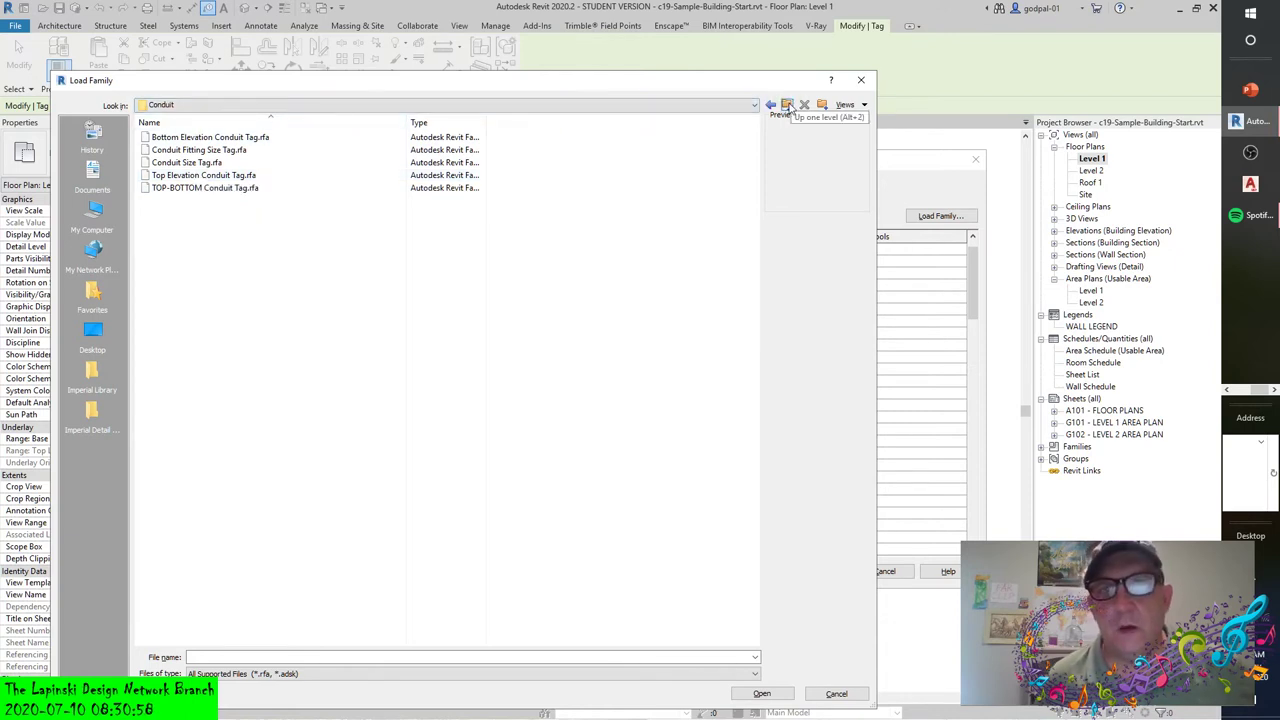
Look through the Cable Tray, Fire Protection and Mechanical tag family folders.
{"action": "left_click", "coordinate": [788, 106]}
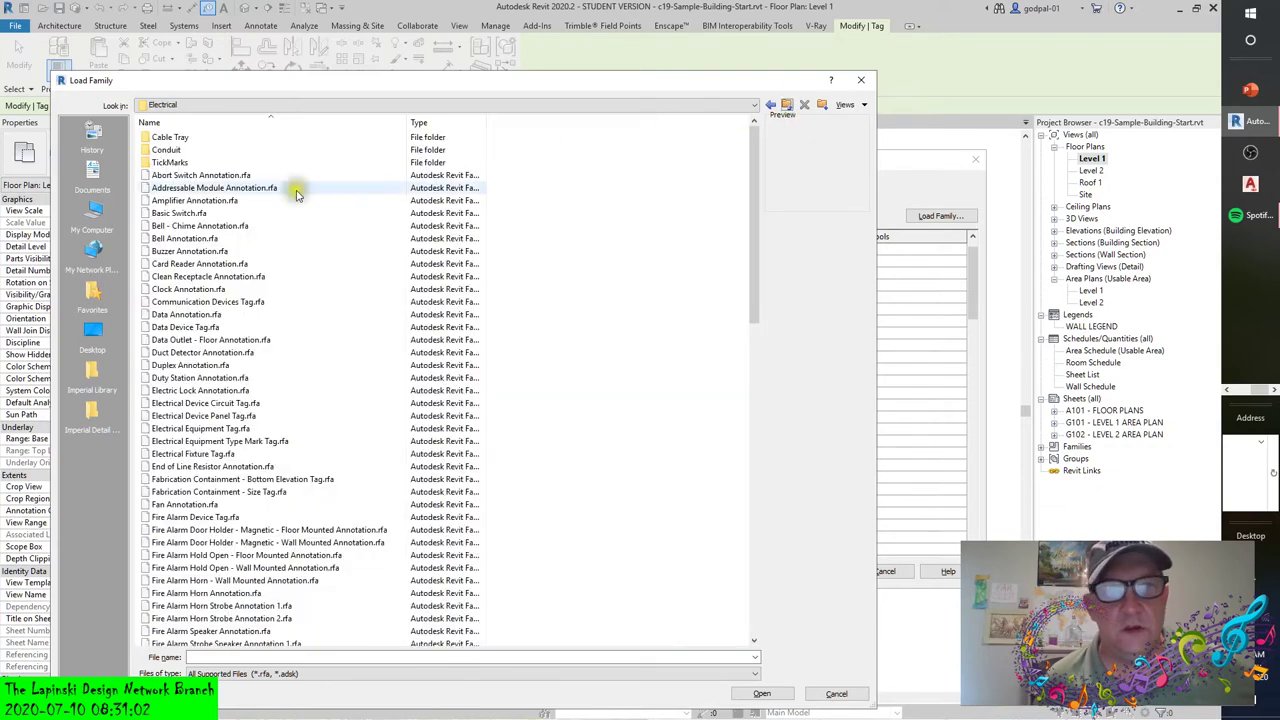
{"action": "double_click", "coordinate": [170, 137]}
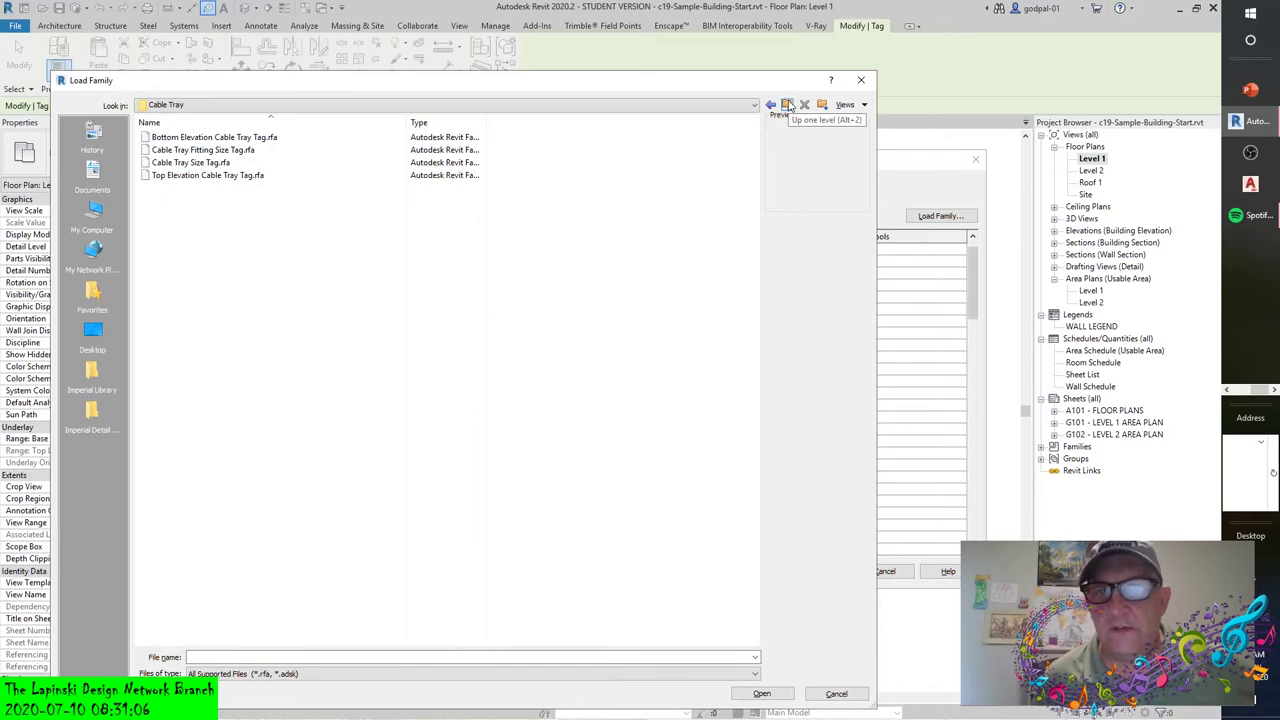
{"action": "left_click", "coordinate": [787, 105]}
{"action": "left_click", "coordinate": [787, 105]}
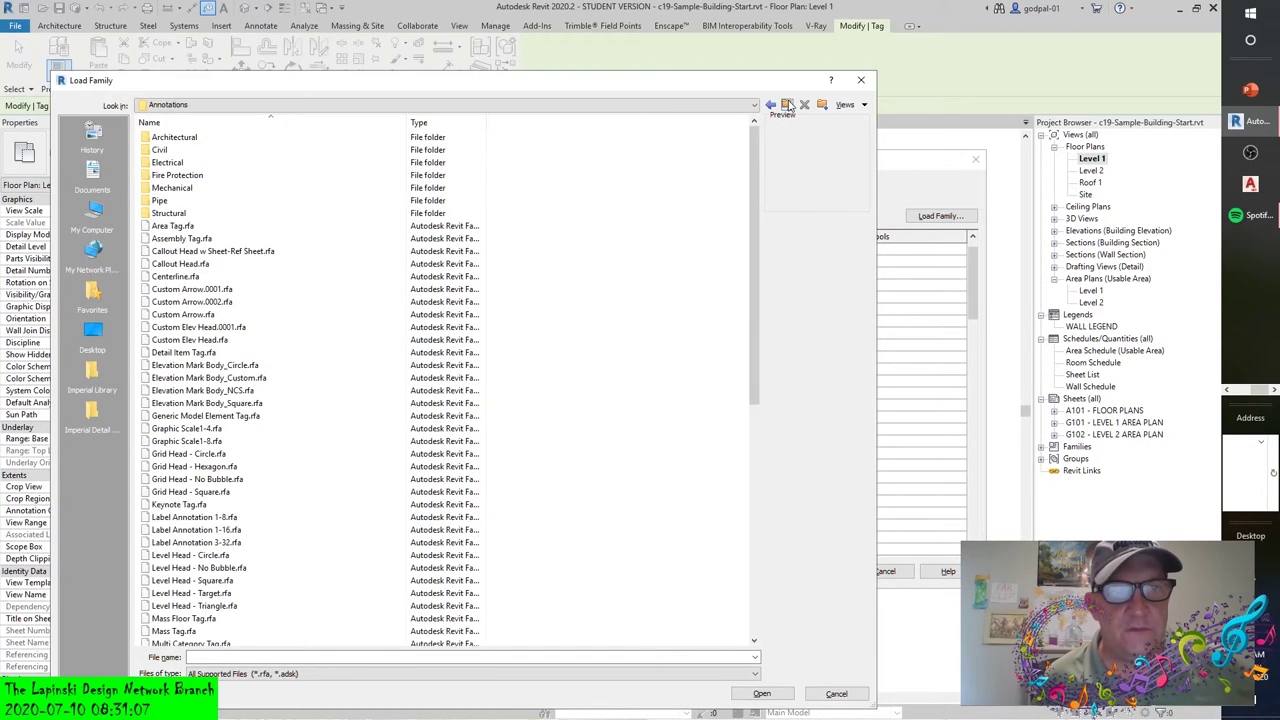
{"action": "double_click", "coordinate": [176, 175]}
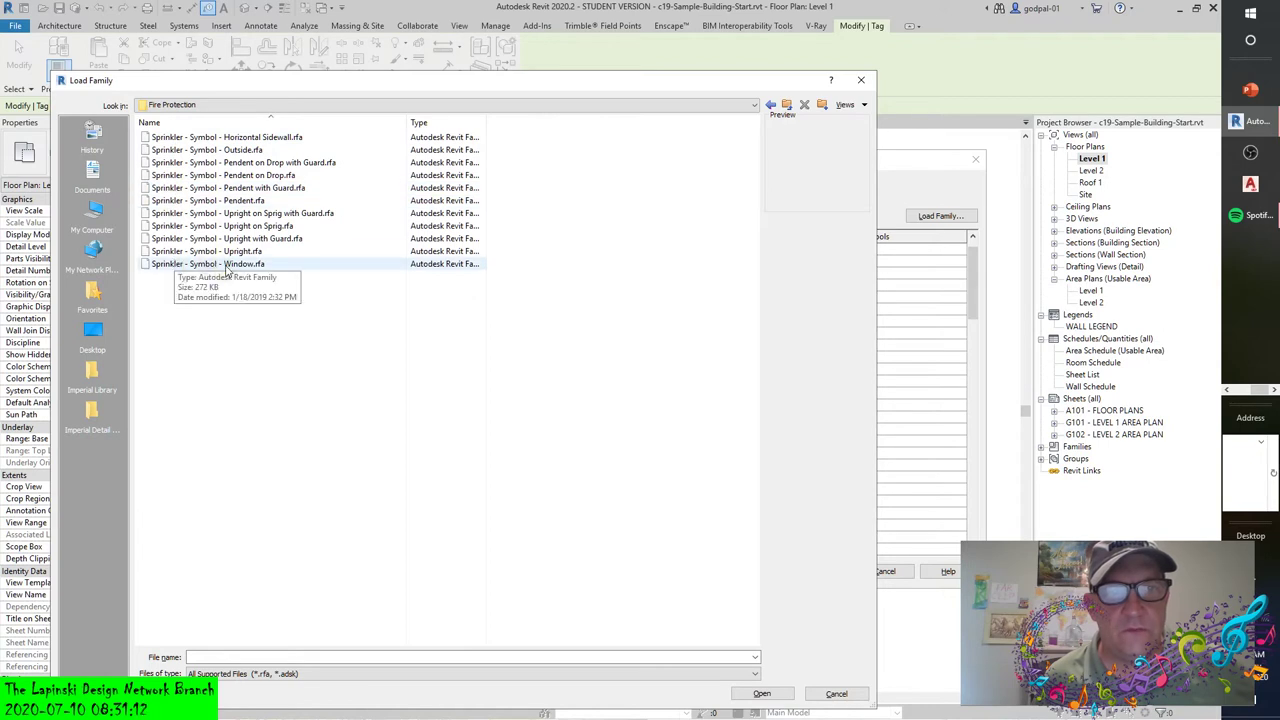
{"action": "left_click", "coordinate": [787, 106]}
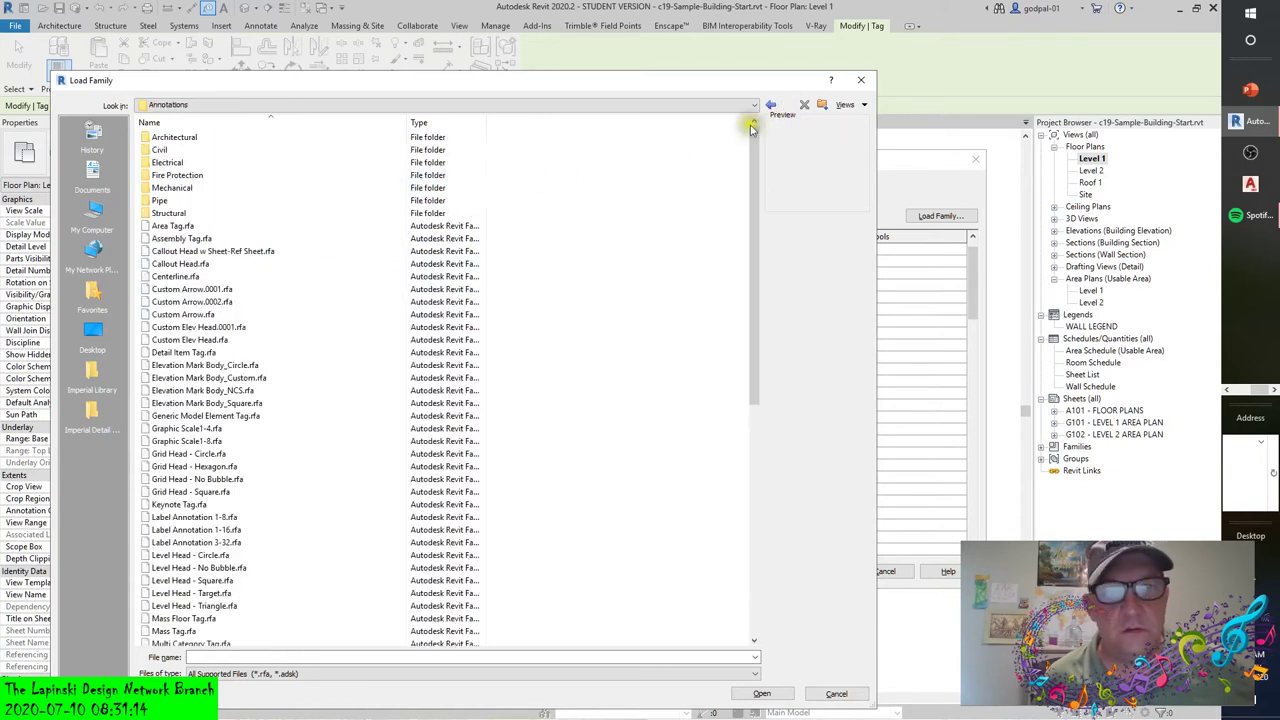
{"action": "double_click", "coordinate": [168, 189]}
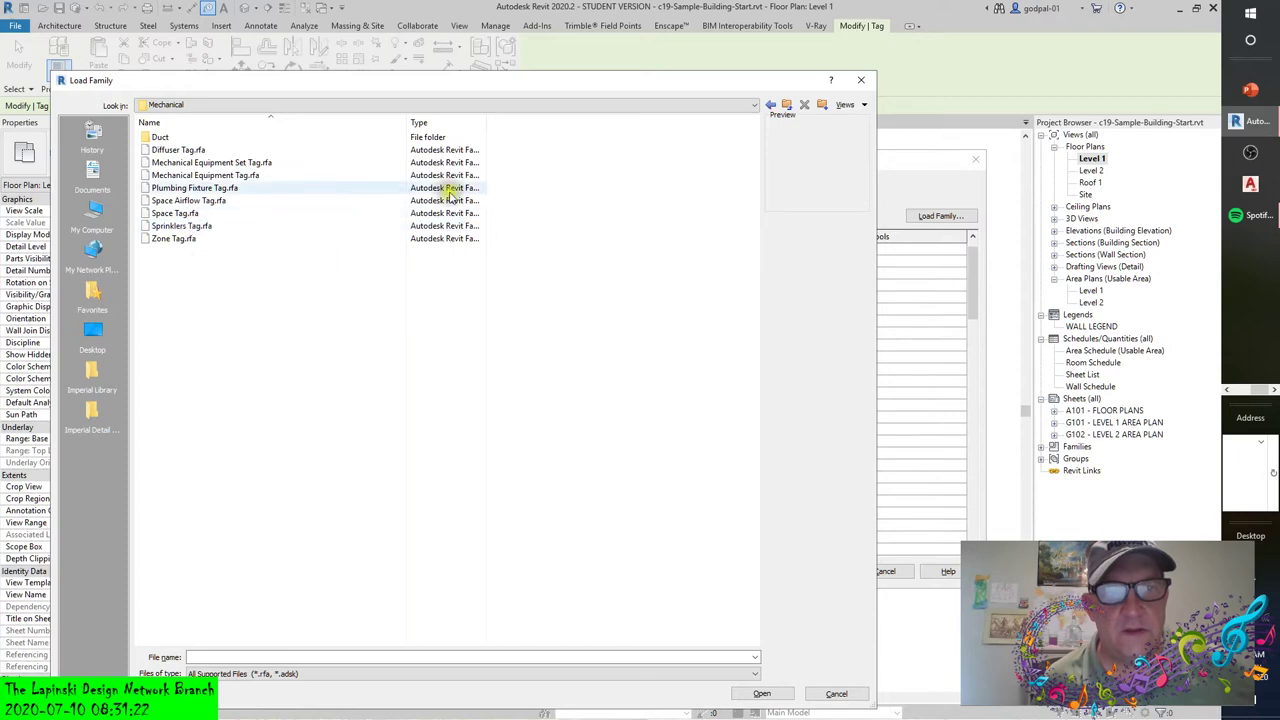
{"action": "left_click", "coordinate": [786, 104]}
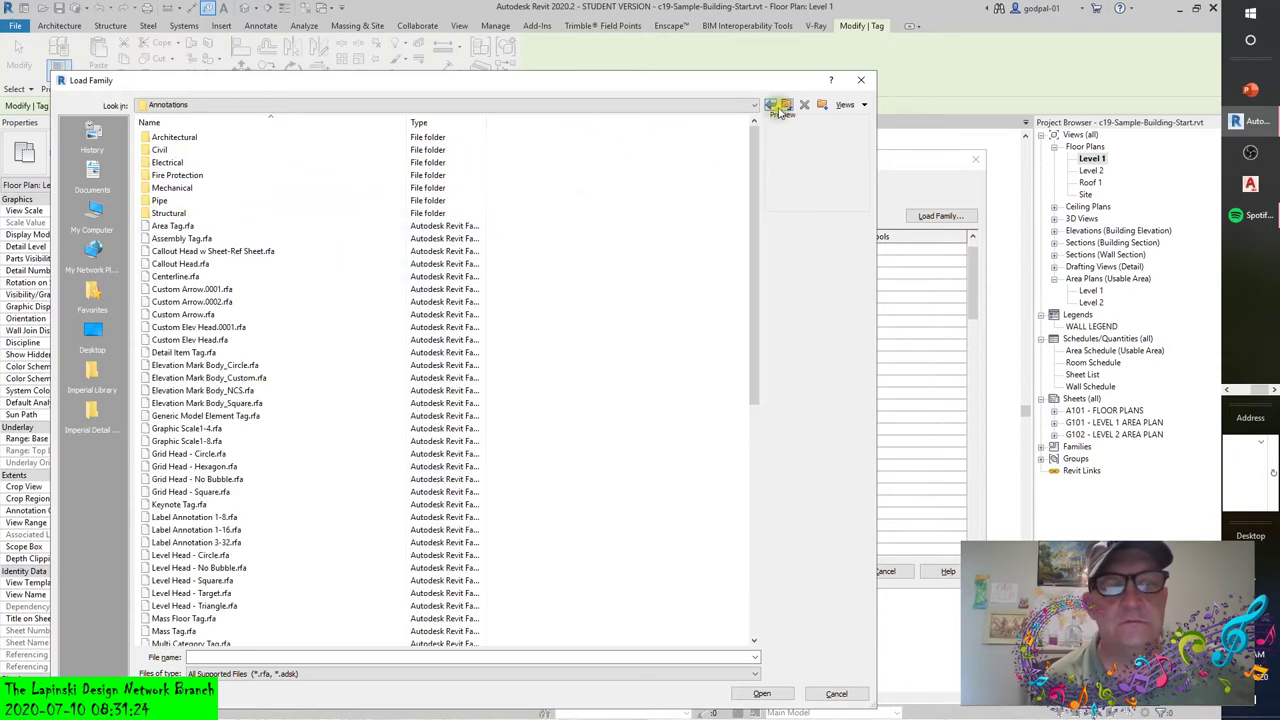
Review the Pipe and Structural tag folders, then cancel back to Loaded Tags And Symbols.
{"action": "double_click", "coordinate": [159, 202]}
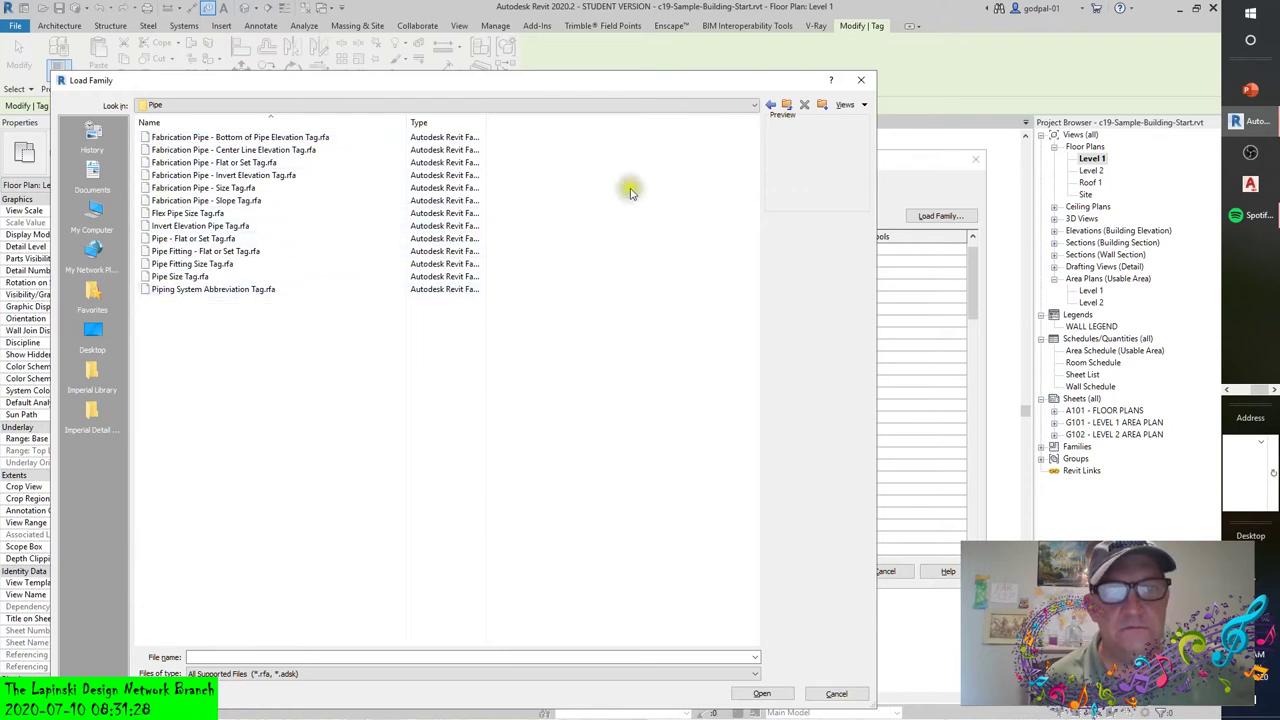
{"action": "left_click", "coordinate": [786, 104]}
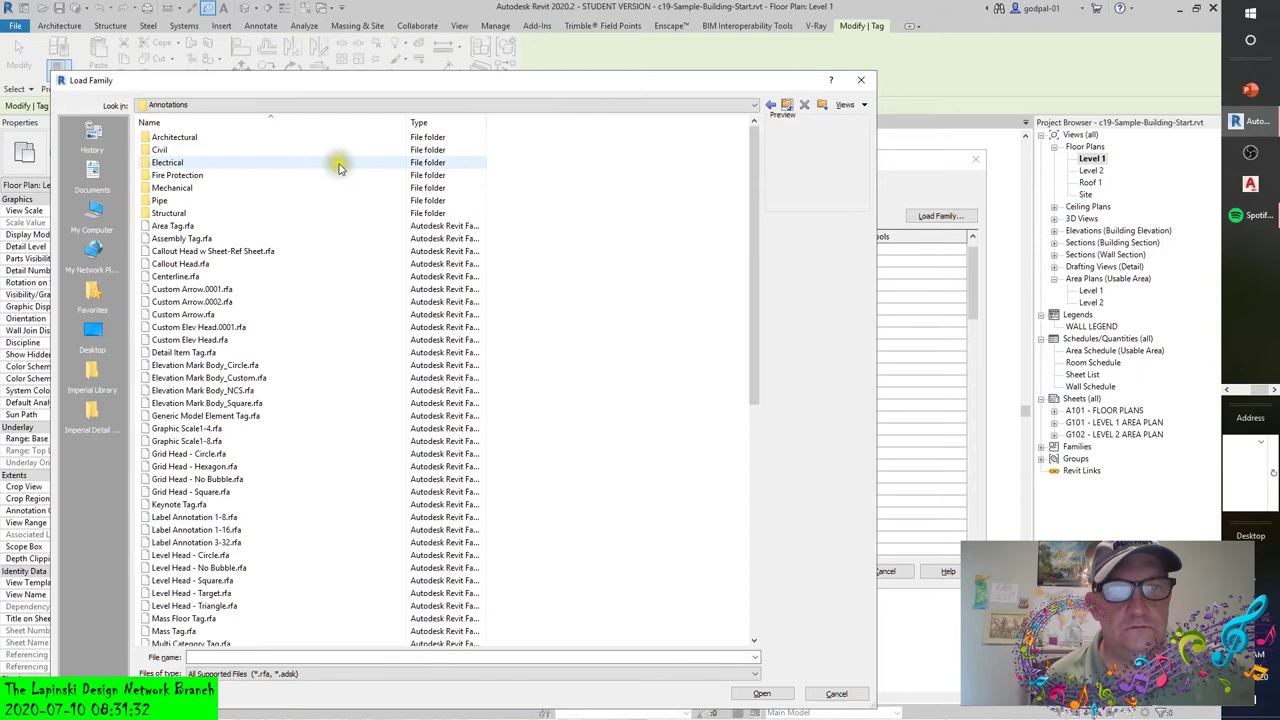
{"action": "double_click", "coordinate": [169, 213]}
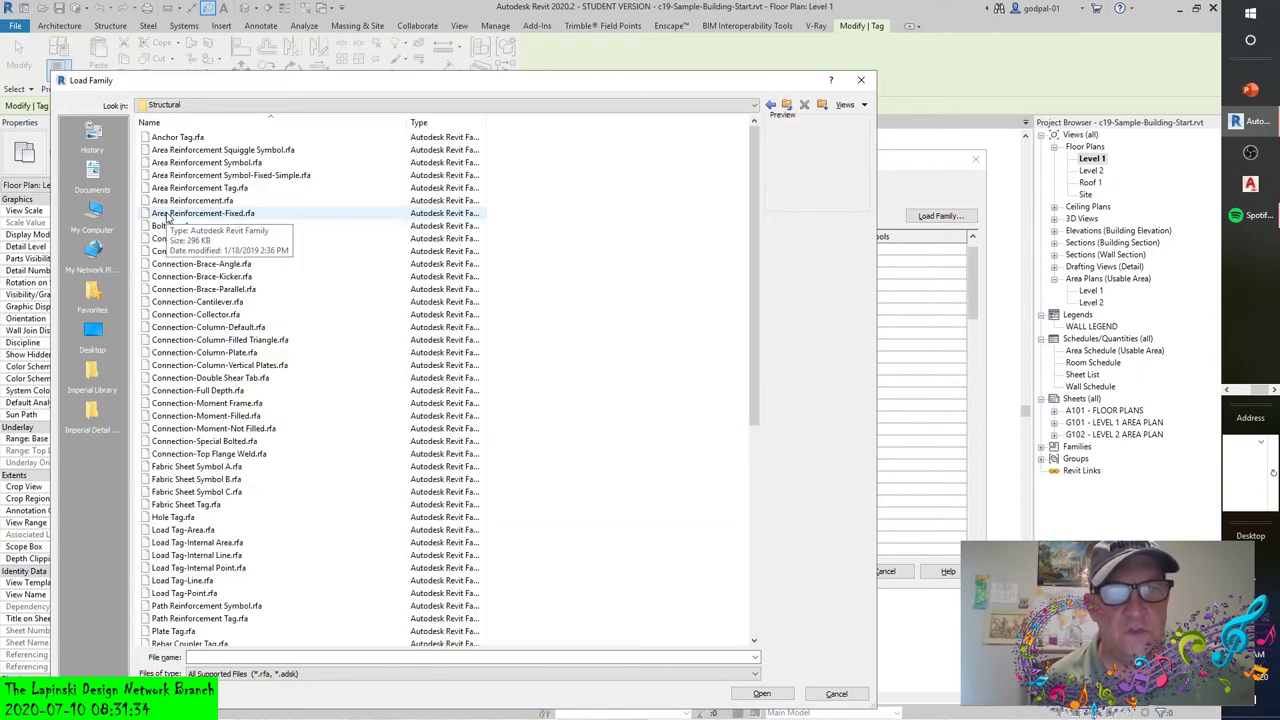
{"action": "scroll", "coordinate": [168, 214], "scroll_direction": "down", "scroll_amount": 2}
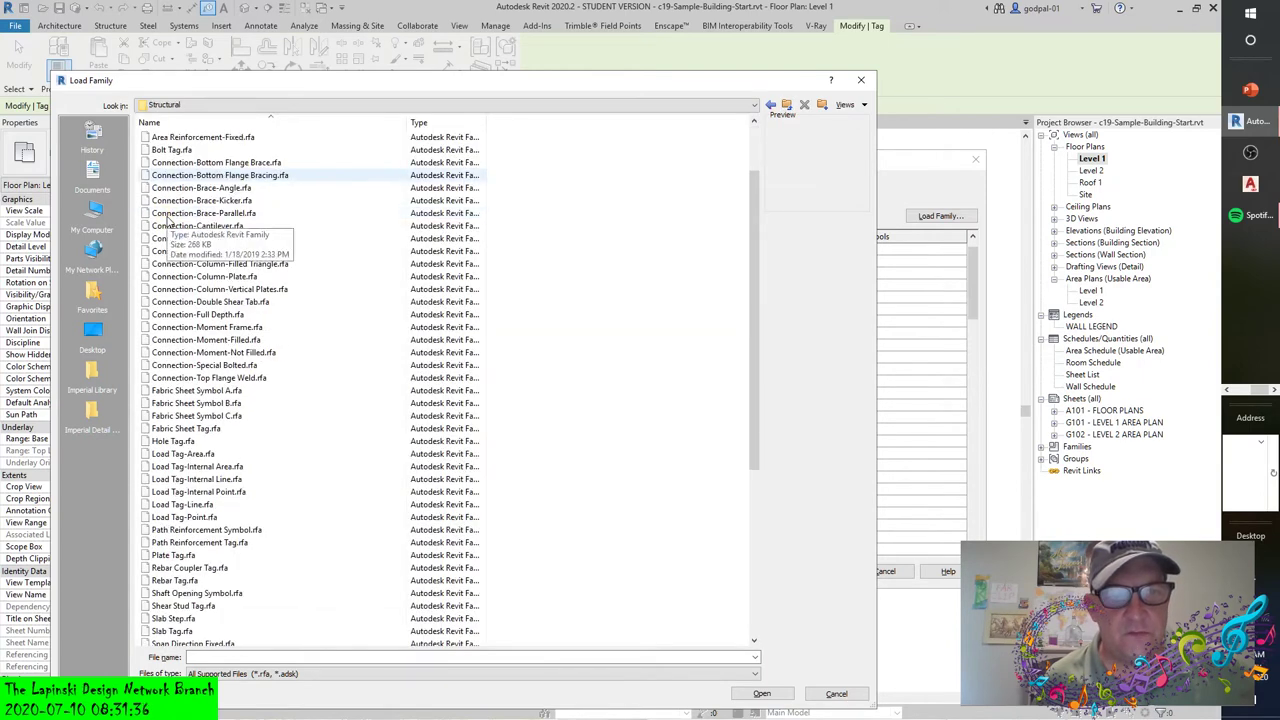
{"action": "scroll", "coordinate": [168, 216], "scroll_direction": "down", "scroll_amount": 5}
{"action": "scroll", "coordinate": [168, 216], "scroll_direction": "down", "scroll_amount": 3}
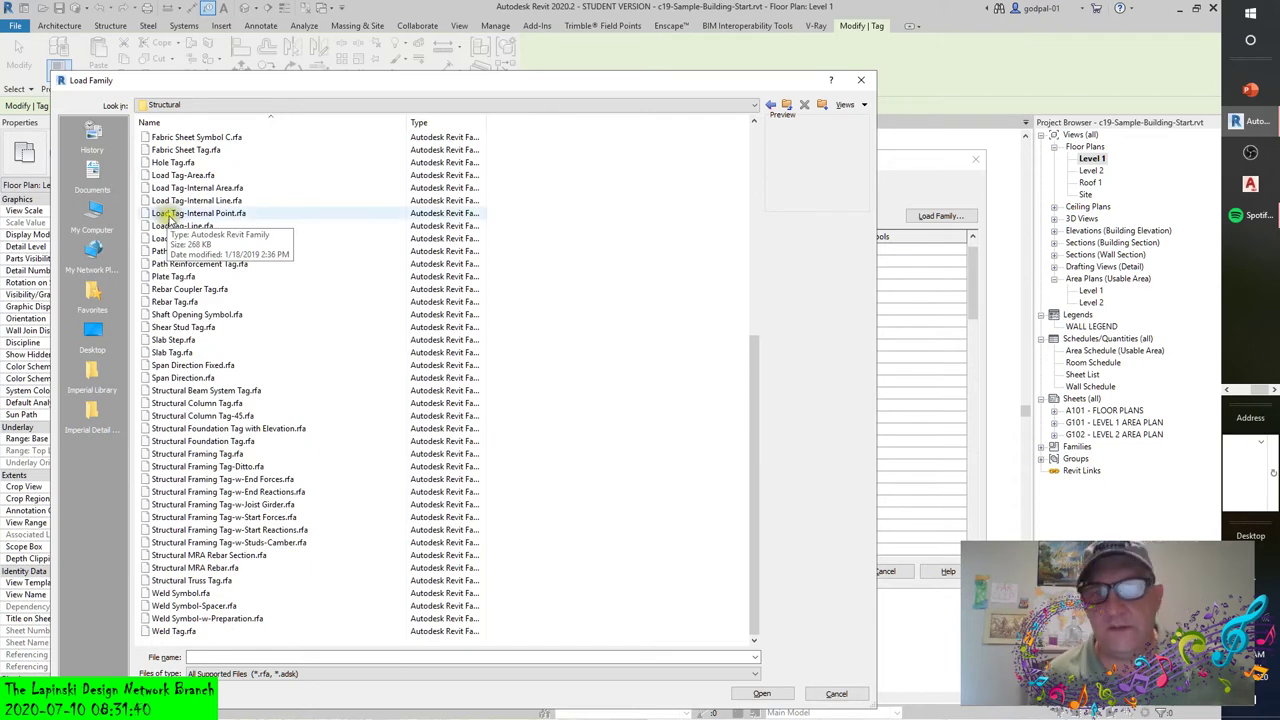
{"action": "left_click", "coordinate": [836, 693]}
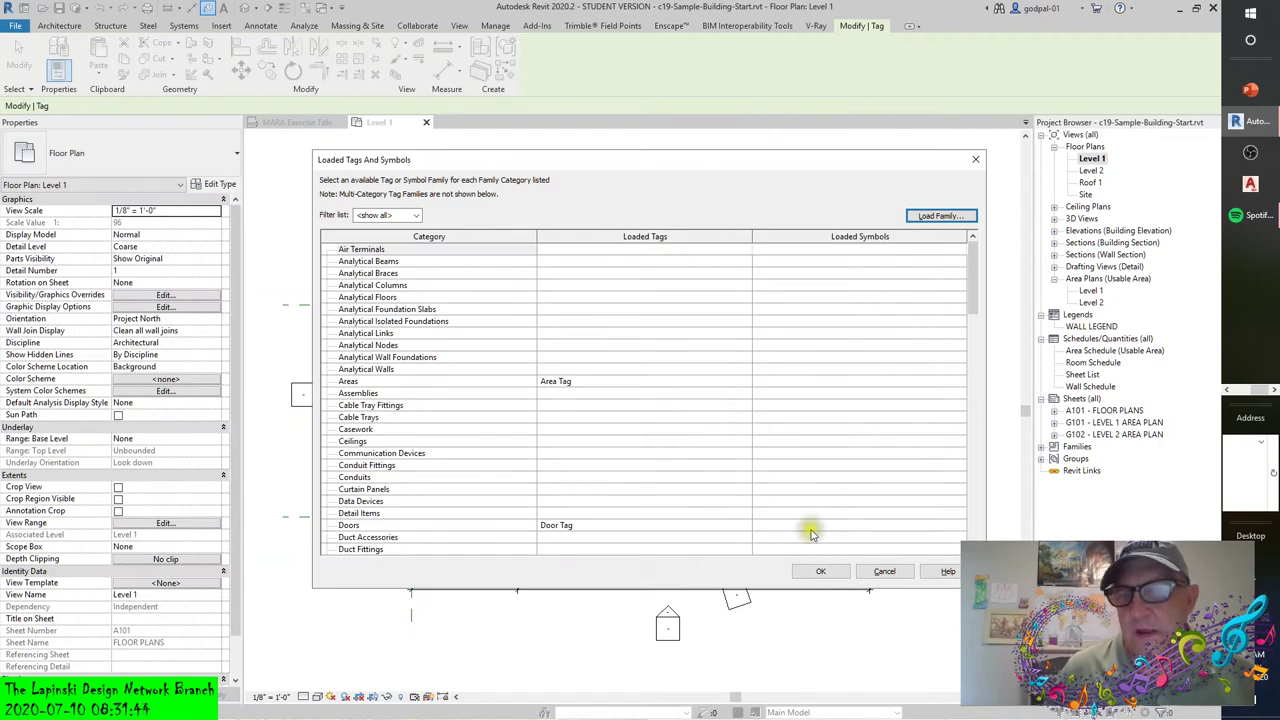
Close the loaded tags list and collapse the Views, Legends, Schedules, Sheets and Groups branches.
{"action": "left_click", "coordinate": [884, 571]}
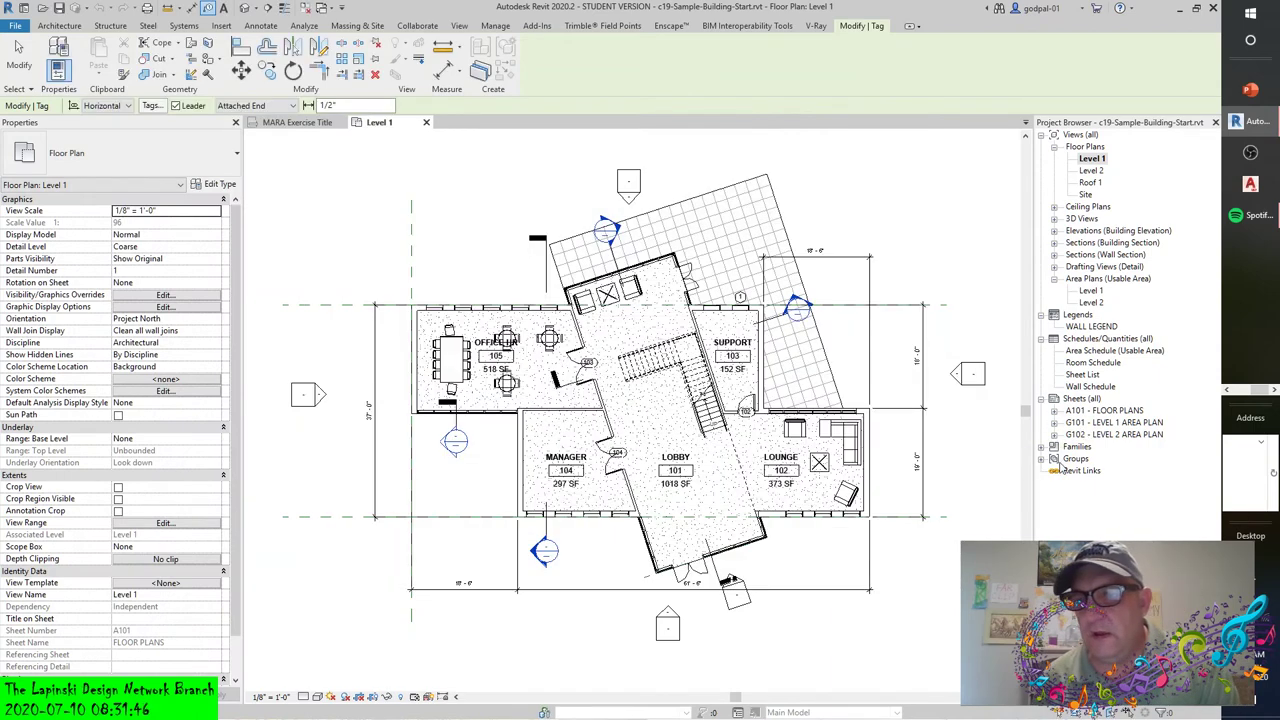
{"action": "left_click", "coordinate": [1041, 135]}
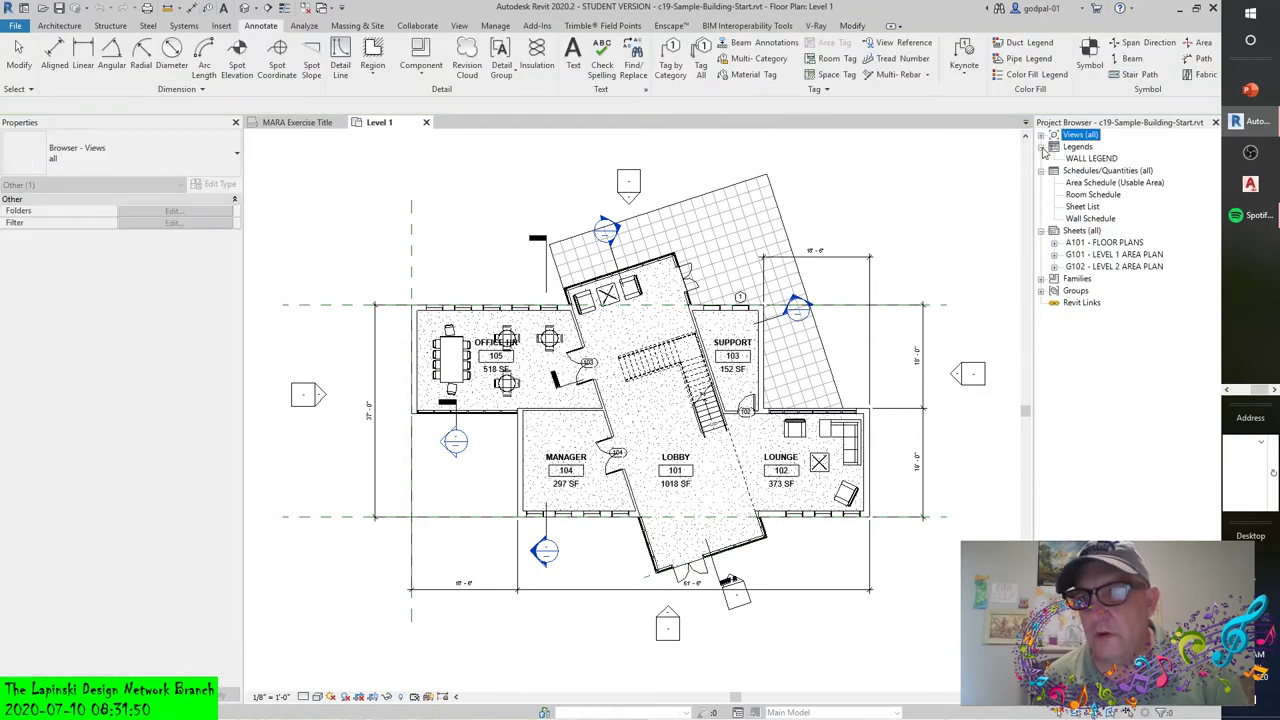
{"action": "left_click", "coordinate": [1042, 147]}
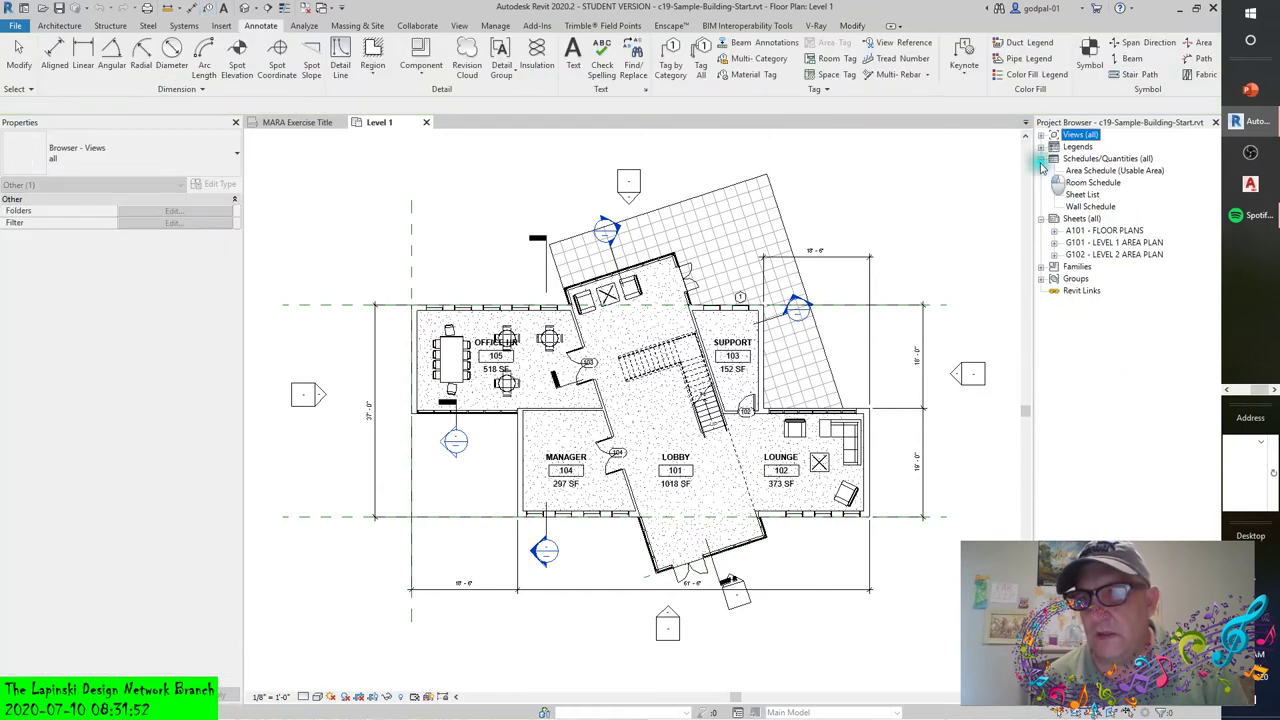
{"action": "left_click", "coordinate": [1041, 159]}
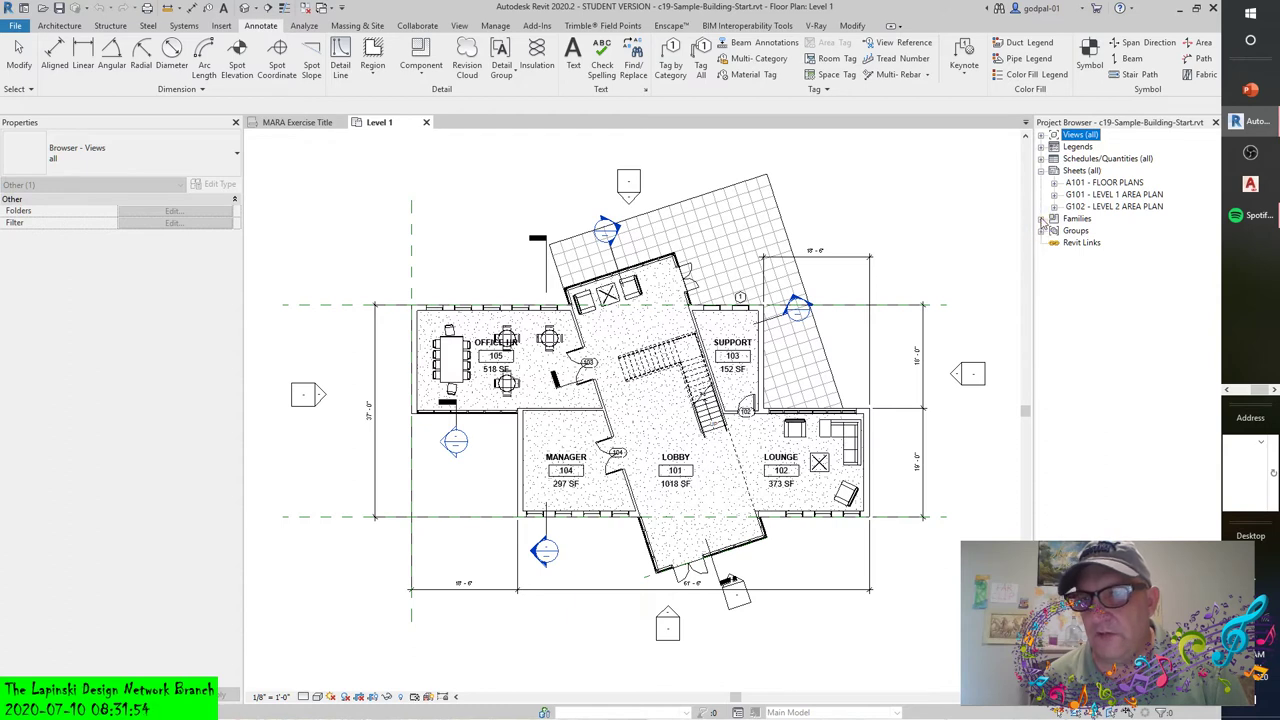
{"action": "left_click", "coordinate": [1041, 171]}
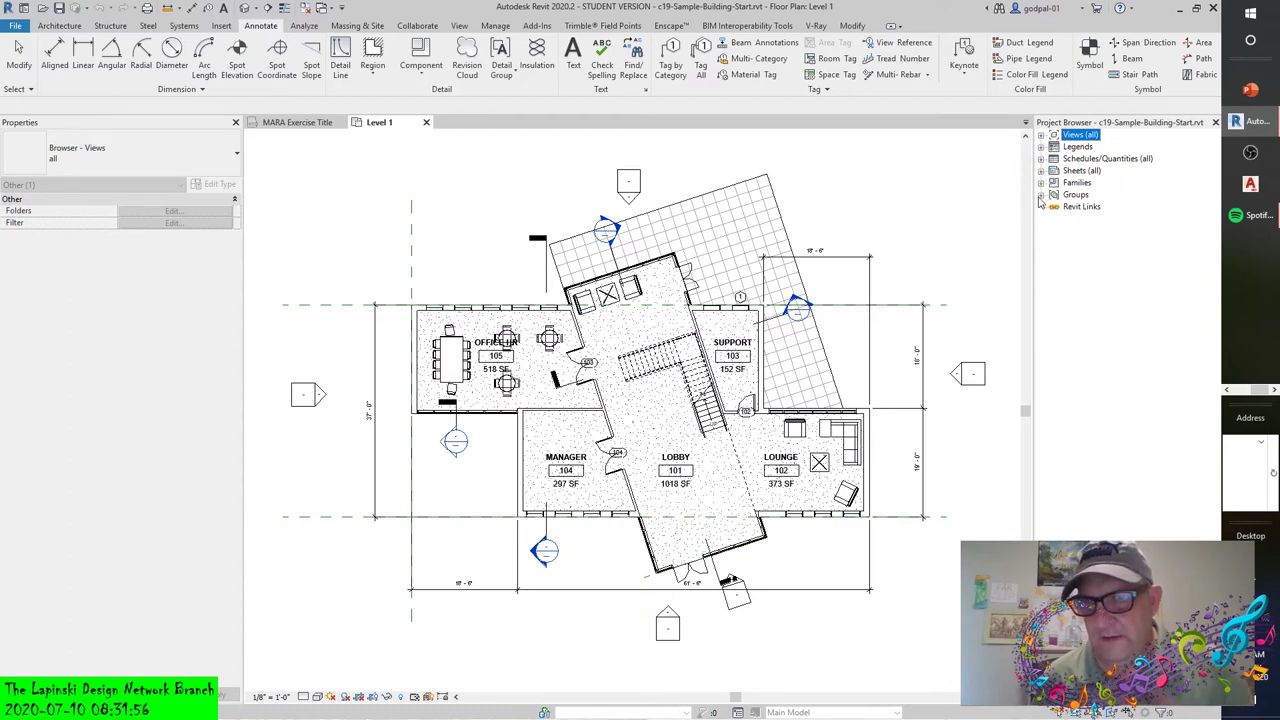
{"action": "left_click", "coordinate": [1041, 195]}
{"action": "left_click", "coordinate": [1041, 194]}
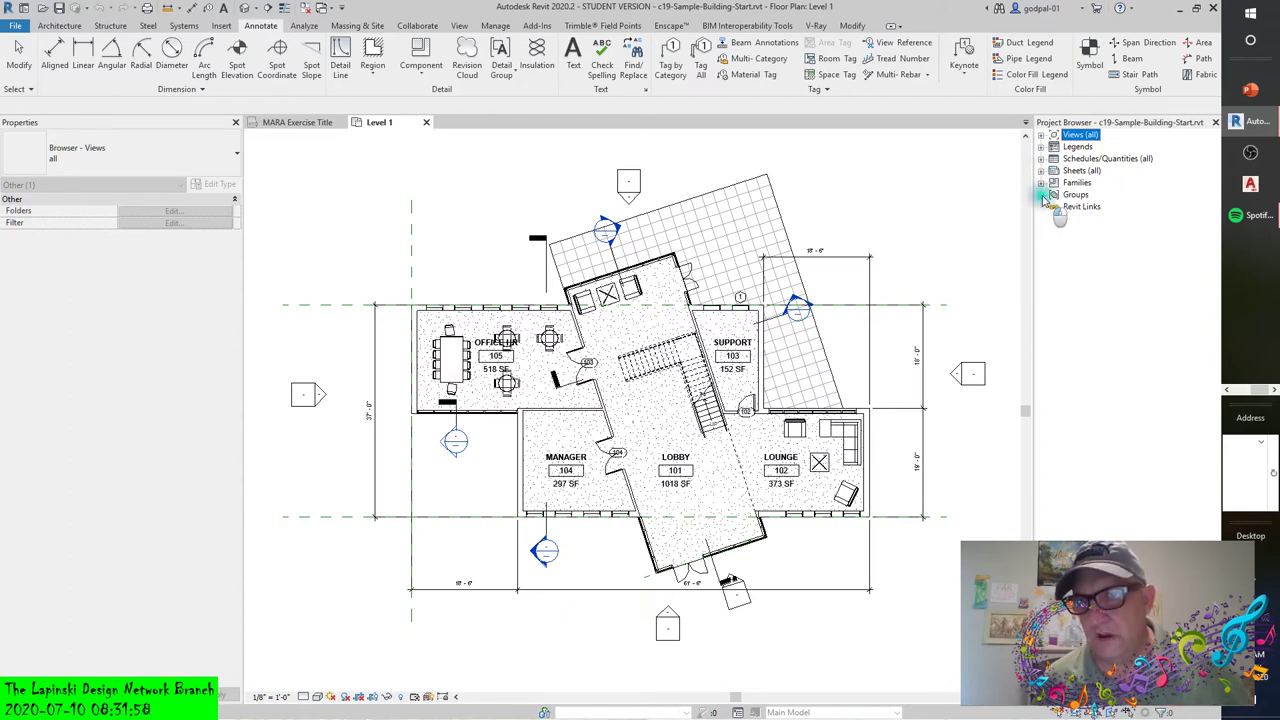
Review the loaded Annotation Symbols under Families, then collapse Families again.
{"action": "left_click", "coordinate": [1041, 184]}
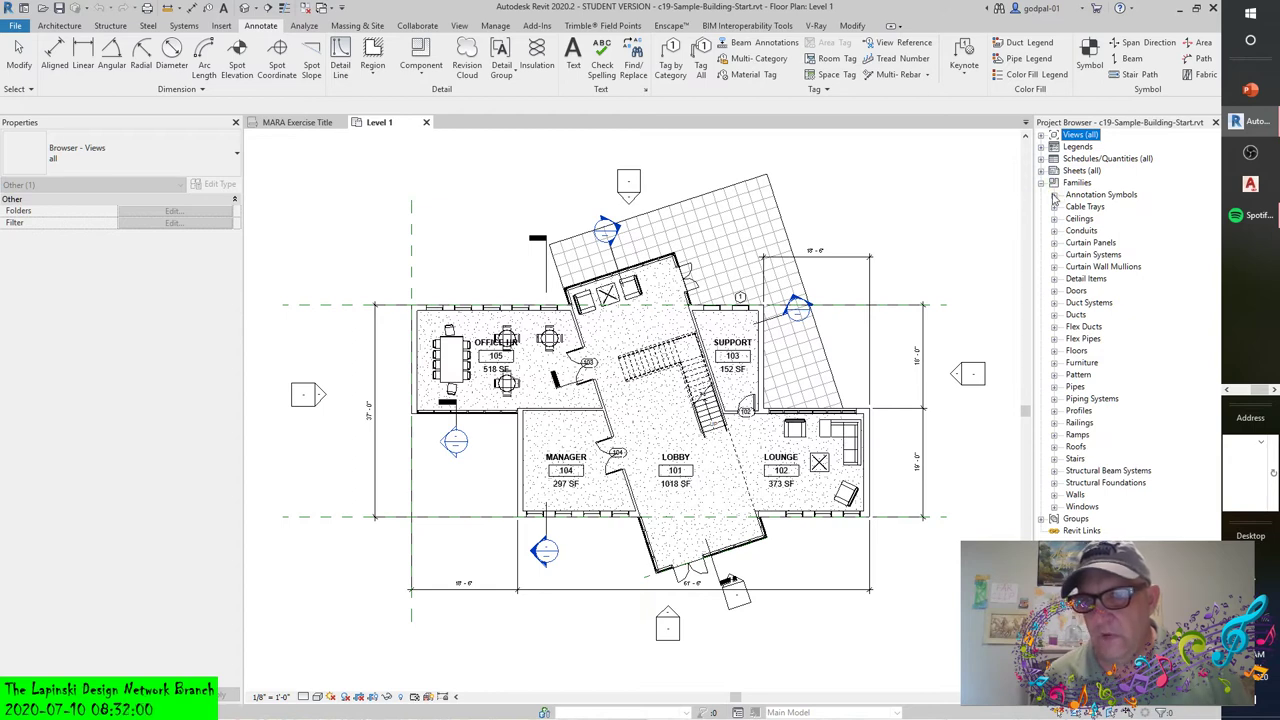
{"action": "left_click", "coordinate": [1053, 195]}
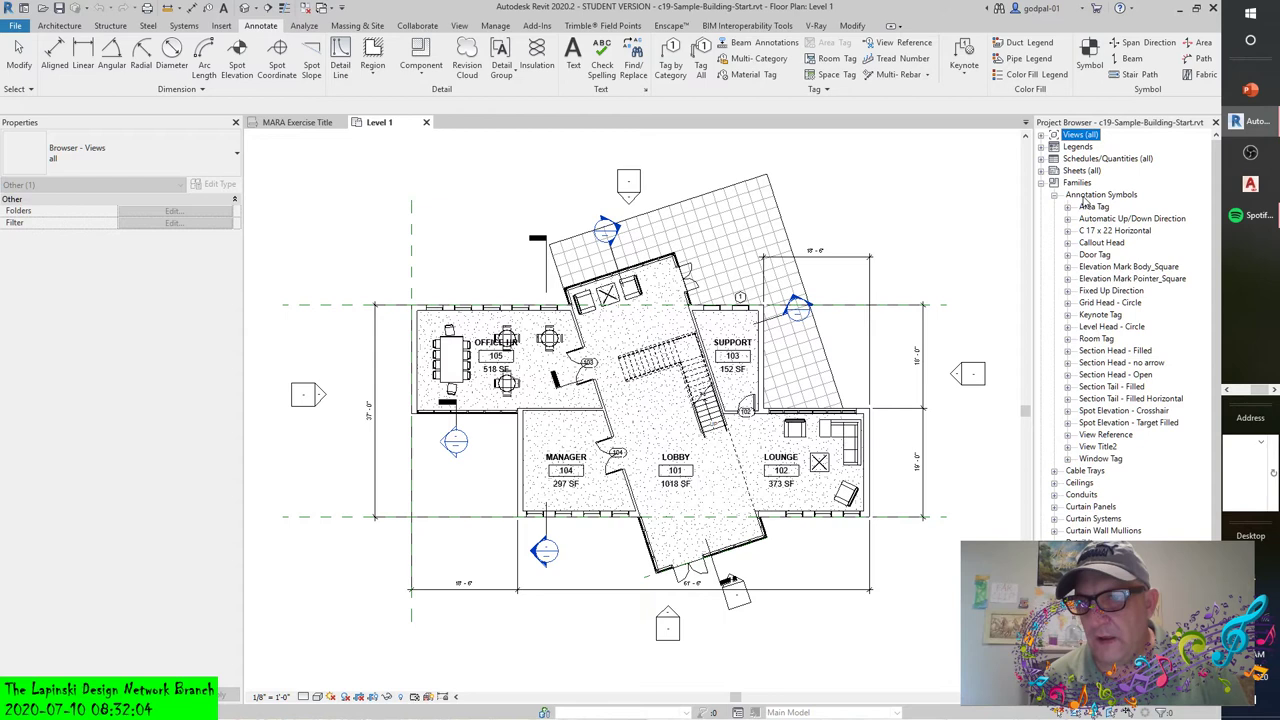
{"action": "scroll", "coordinate": [1186, 515], "scroll_direction": "down", "scroll_amount": 1}
{"action": "scroll", "coordinate": [1182, 531], "scroll_direction": "up", "scroll_amount": 1}
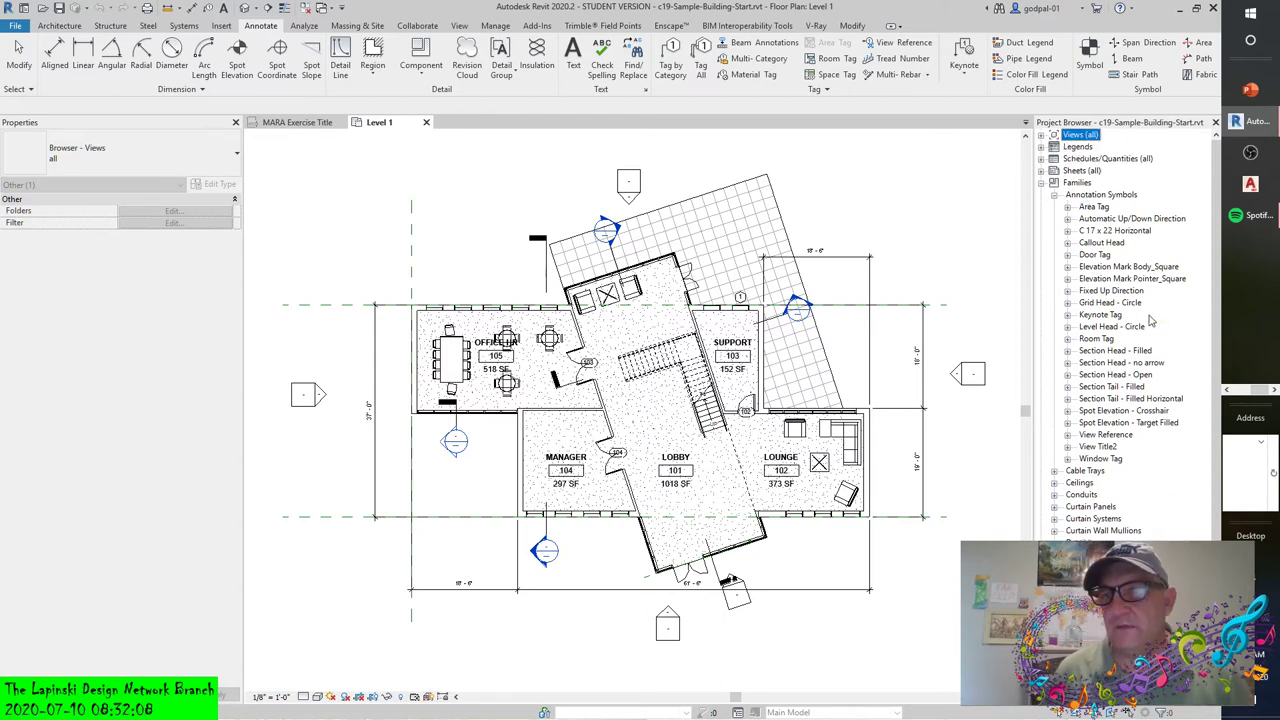
{"action": "left_click", "coordinate": [1041, 183]}
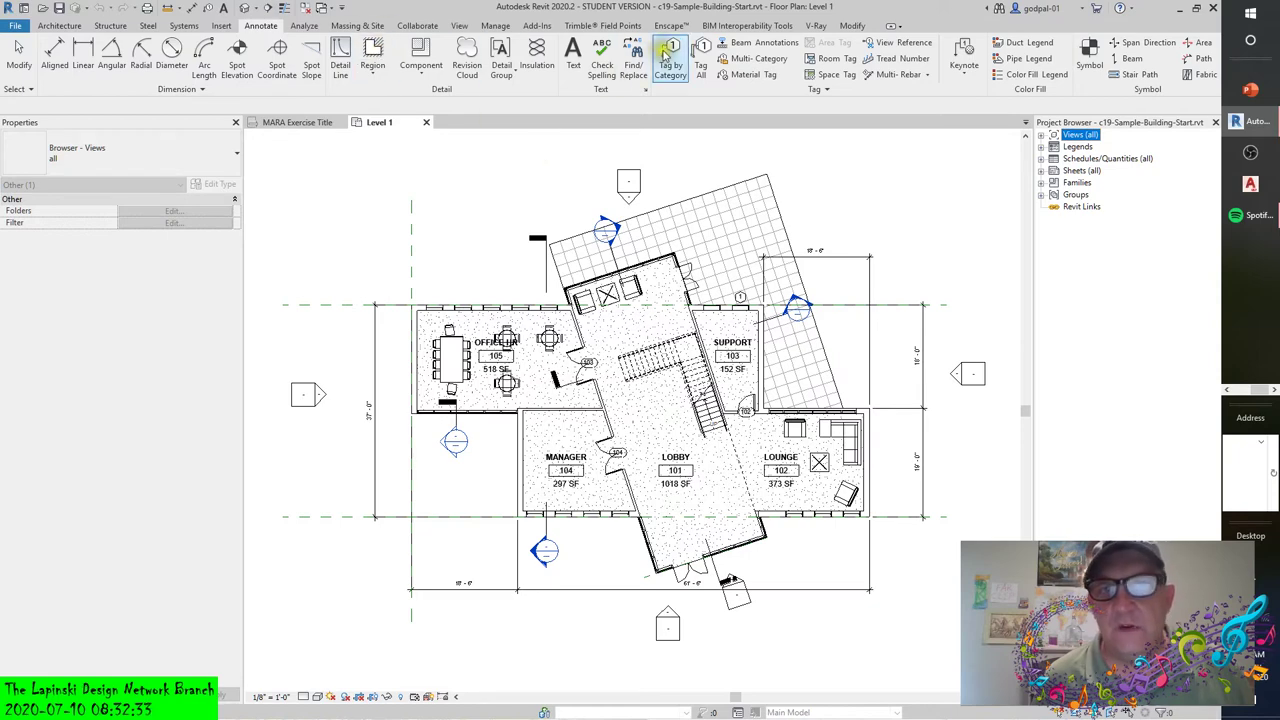
Start Tag by Category with Leader on and Horizontal orientation, then open the Tags list.
{"action": "left_click", "coordinate": [668, 56]}
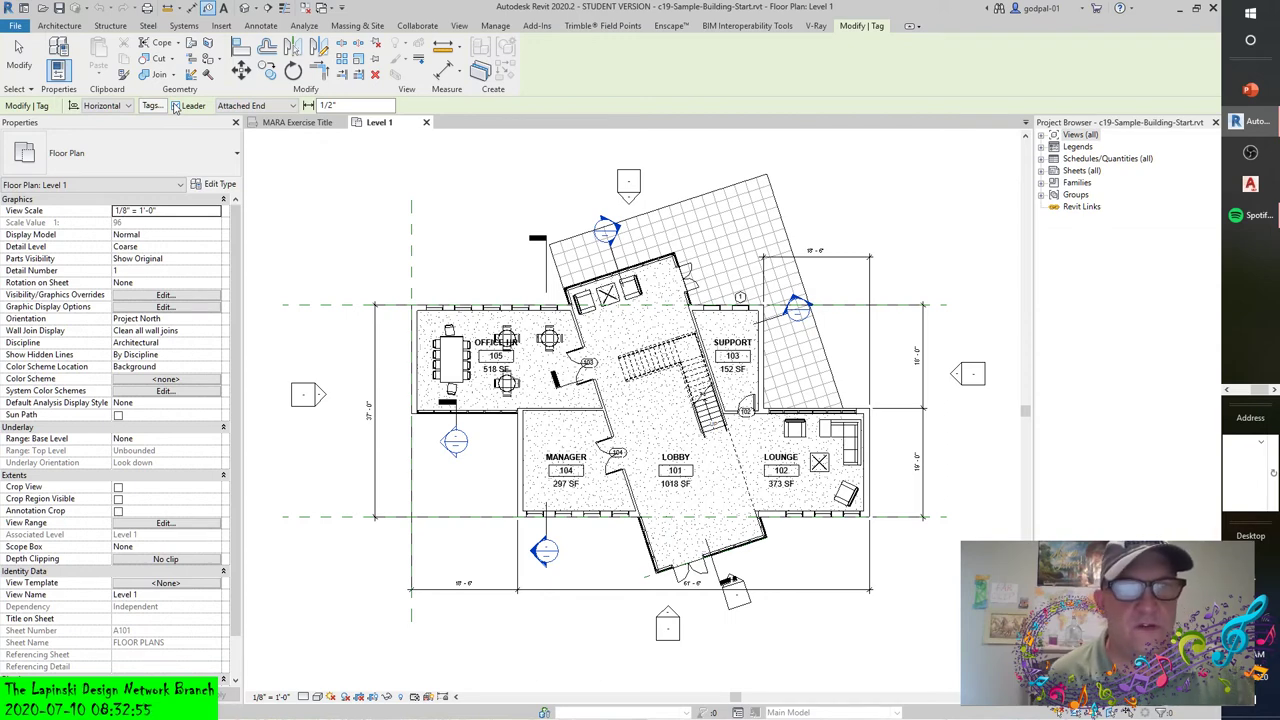
{"action": "left_click", "coordinate": [176, 106]}
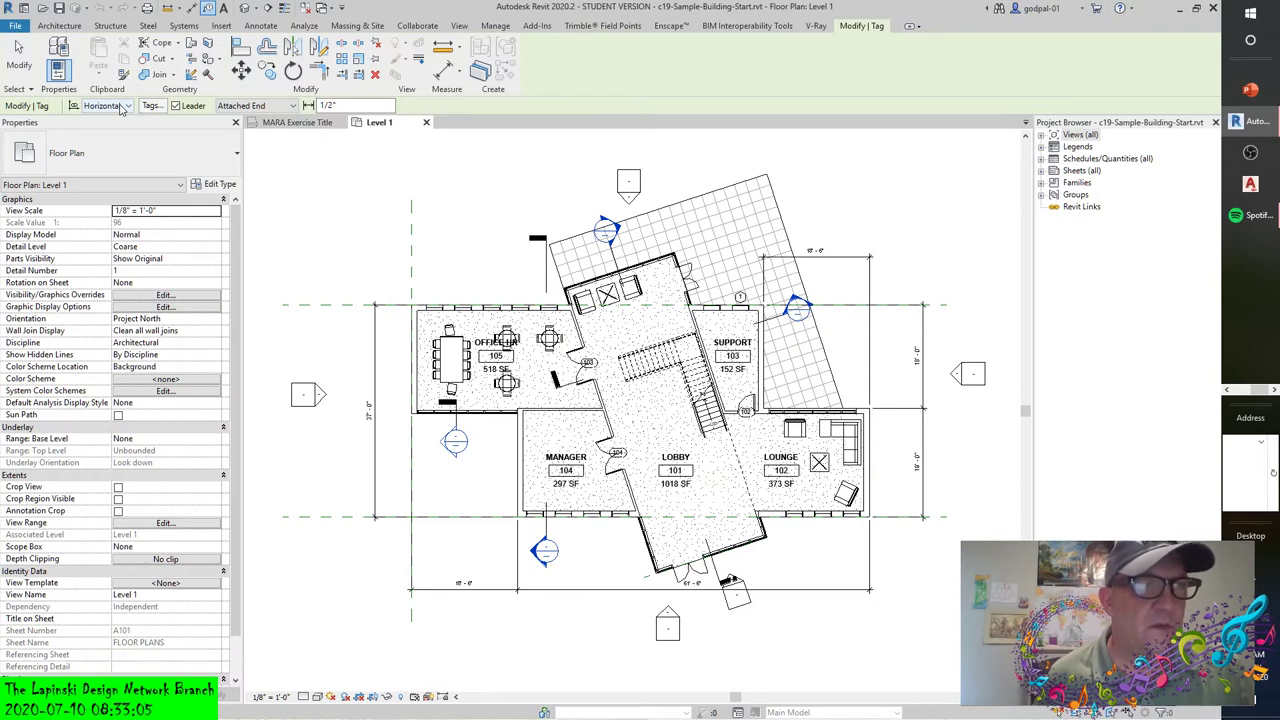
{"action": "left_click", "coordinate": [121, 107]}
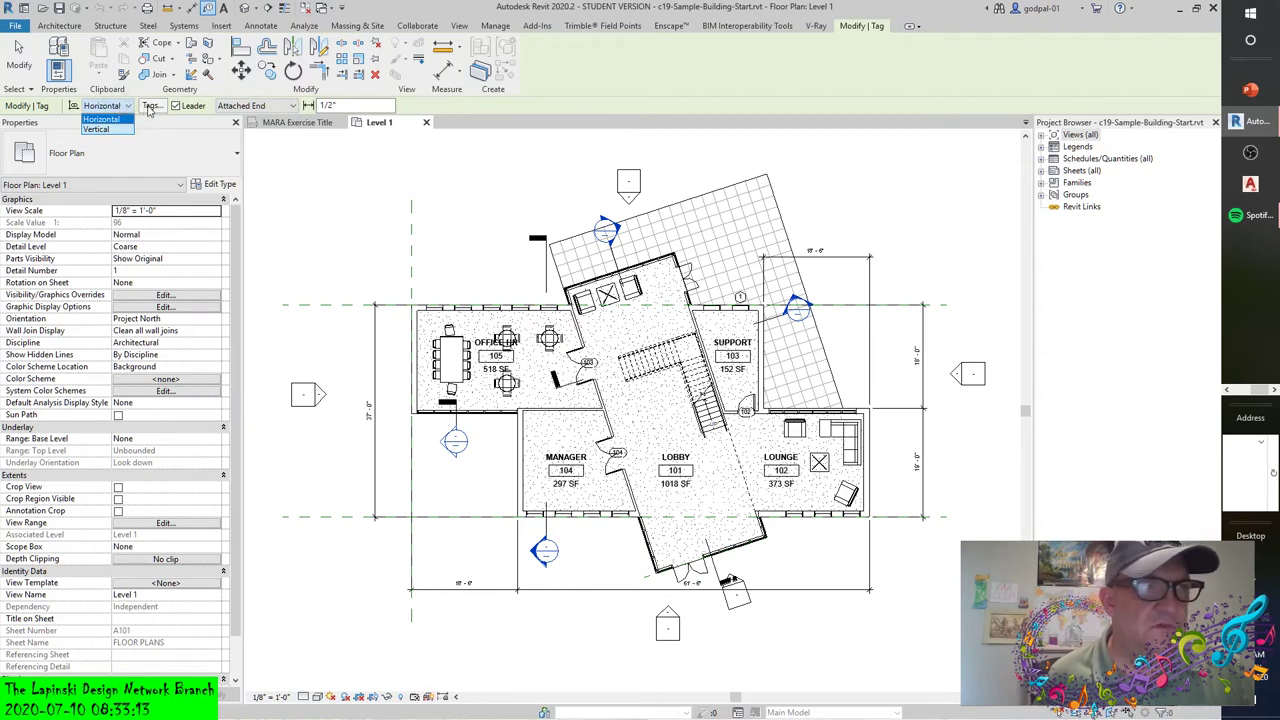
{"action": "left_click", "coordinate": [152, 106]}
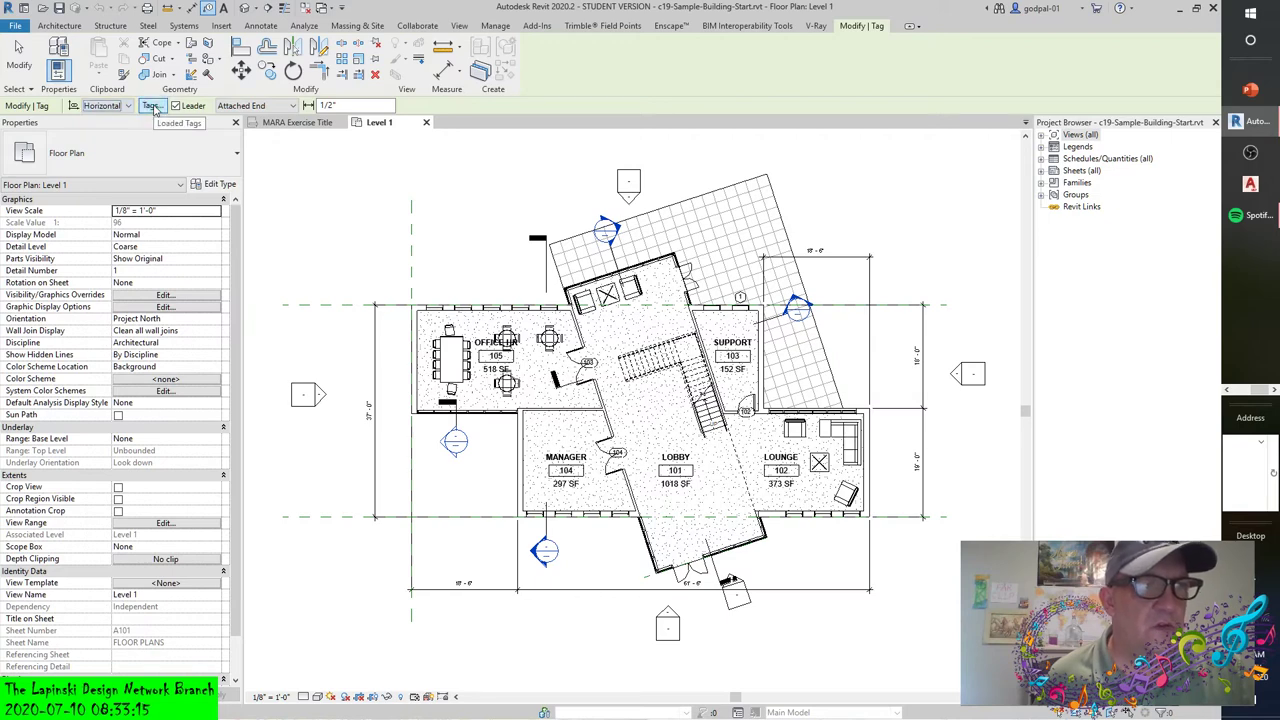
{"action": "left_click", "coordinate": [152, 106]}
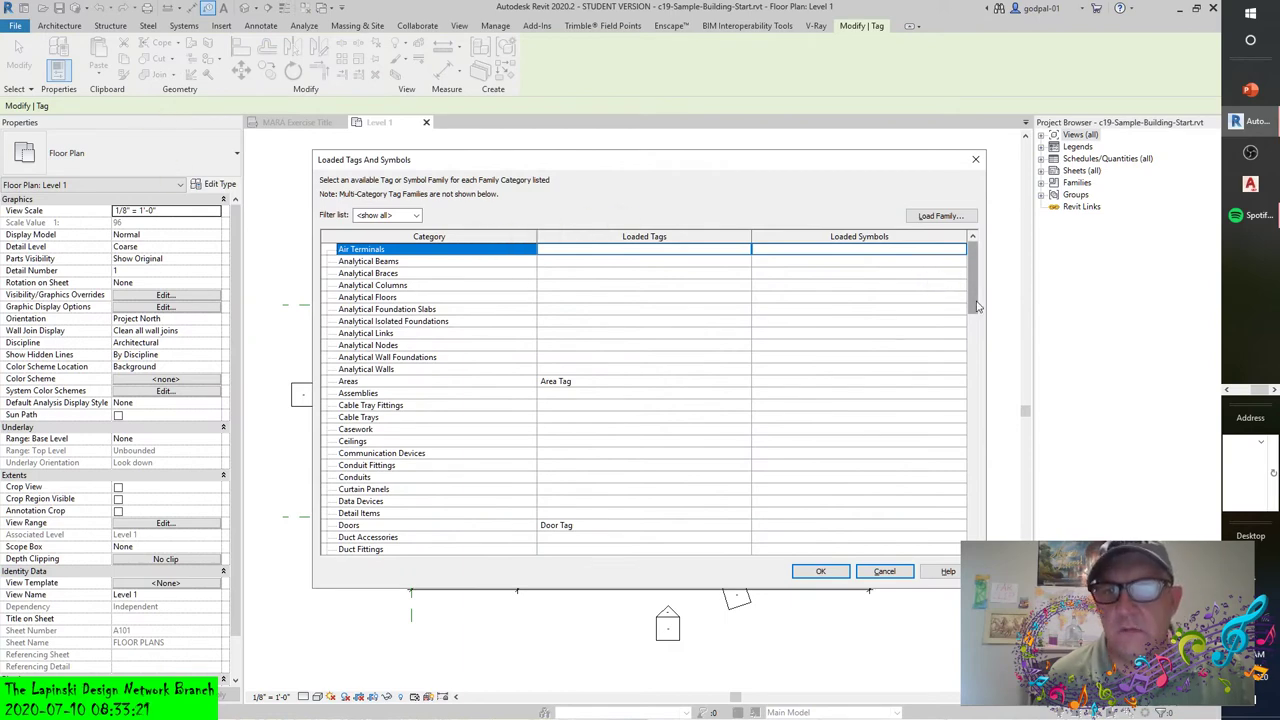
Select the Walls category and its loaded tag entry in Loaded Tags And Symbols.
{"action": "left_click_drag", "start_coordinate": [976, 295], "coordinate": [986, 534]}
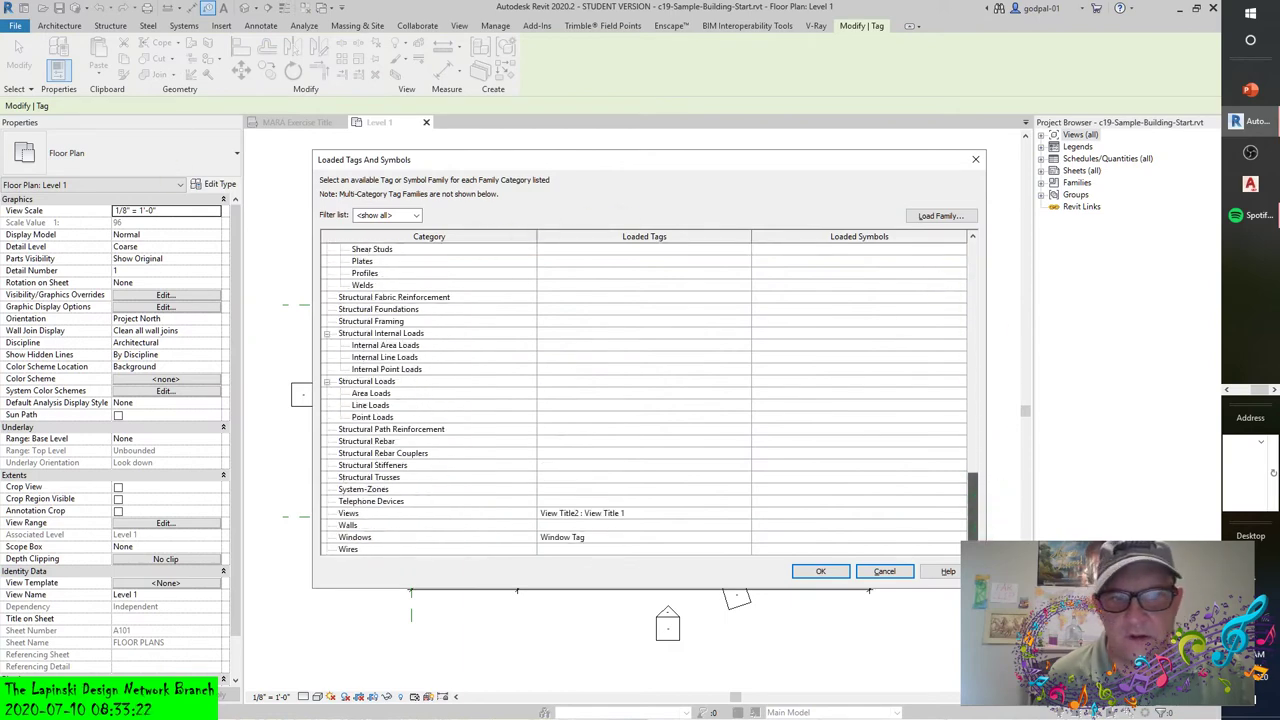
{"action": "left_click", "coordinate": [382, 525]}
{"action": "left_click", "coordinate": [738, 526]}
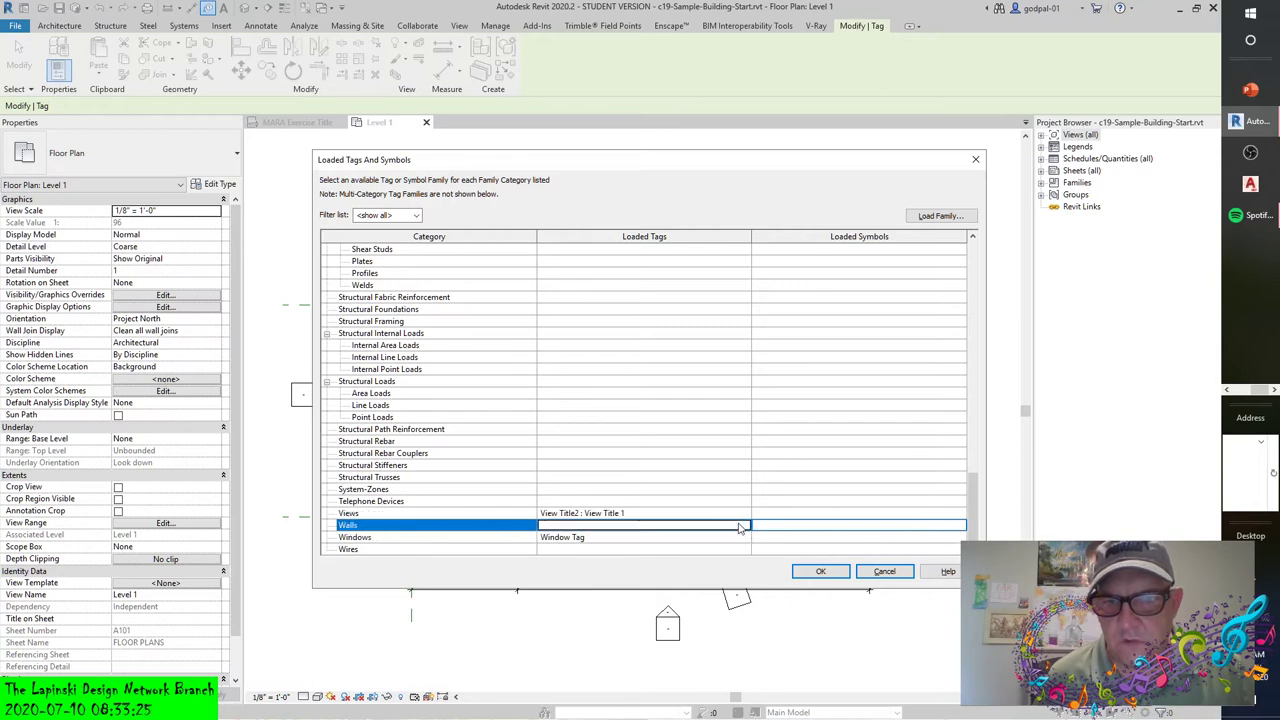
Browse Load Family to Annotations > Architectural and choose Wall Tag.rfa.
{"action": "left_click", "coordinate": [950, 217]}
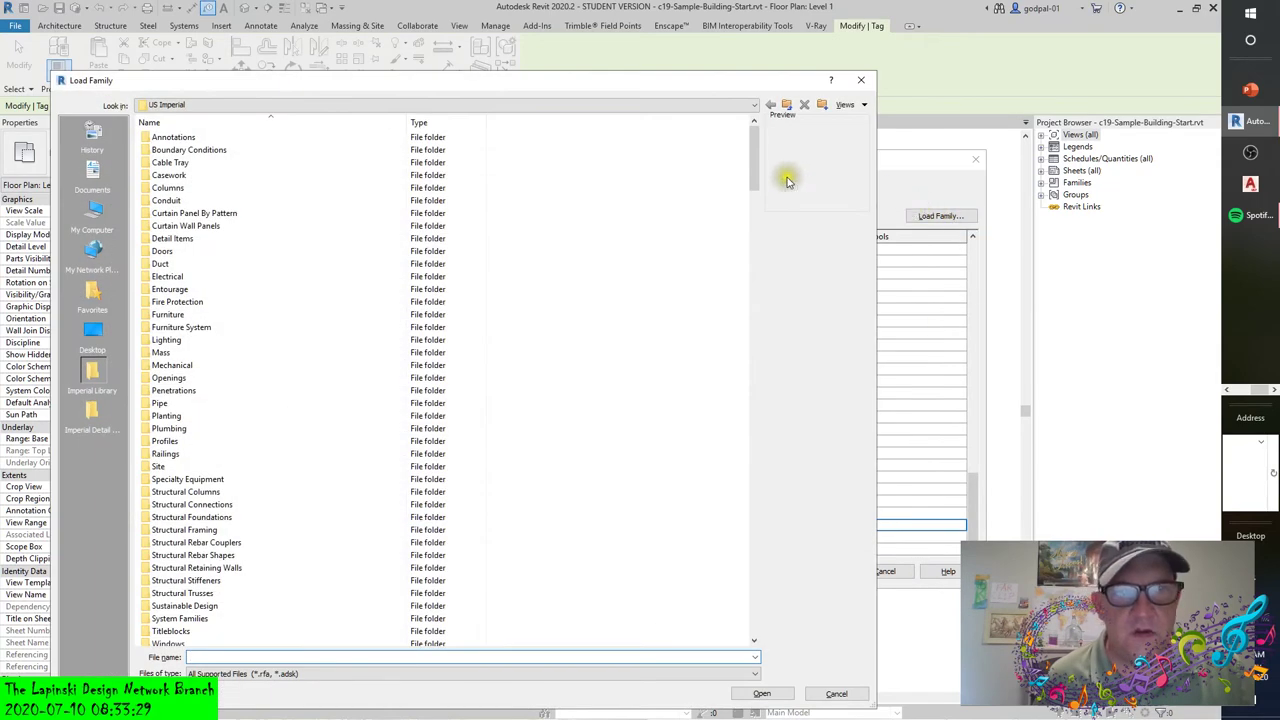
{"action": "double_click", "coordinate": [165, 137]}
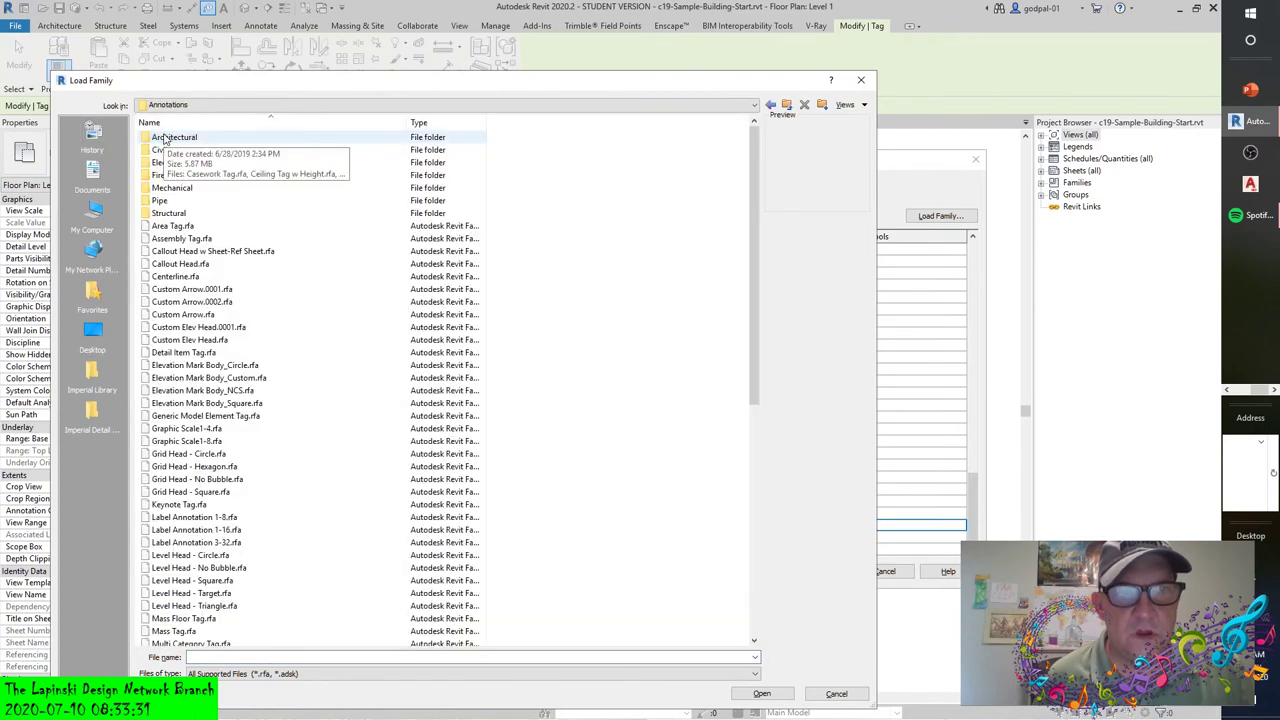
{"action": "double_click", "coordinate": [167, 143]}
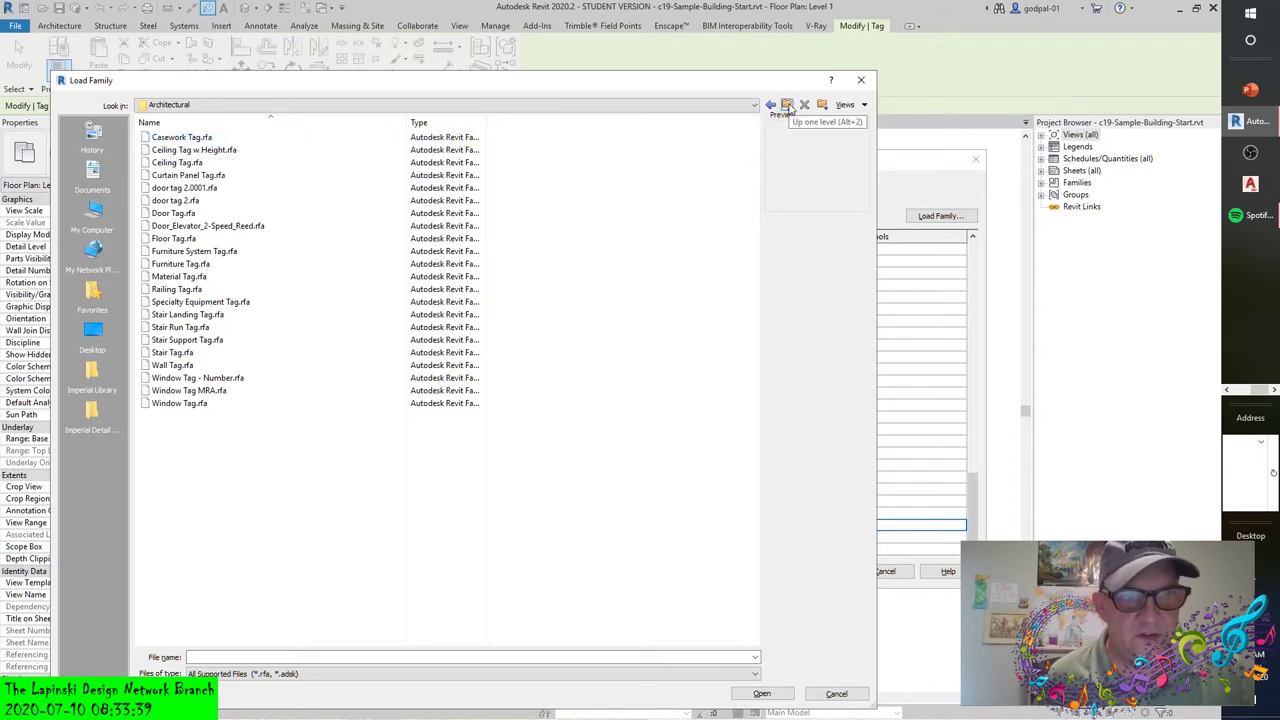
{"action": "left_click", "coordinate": [787, 105]}
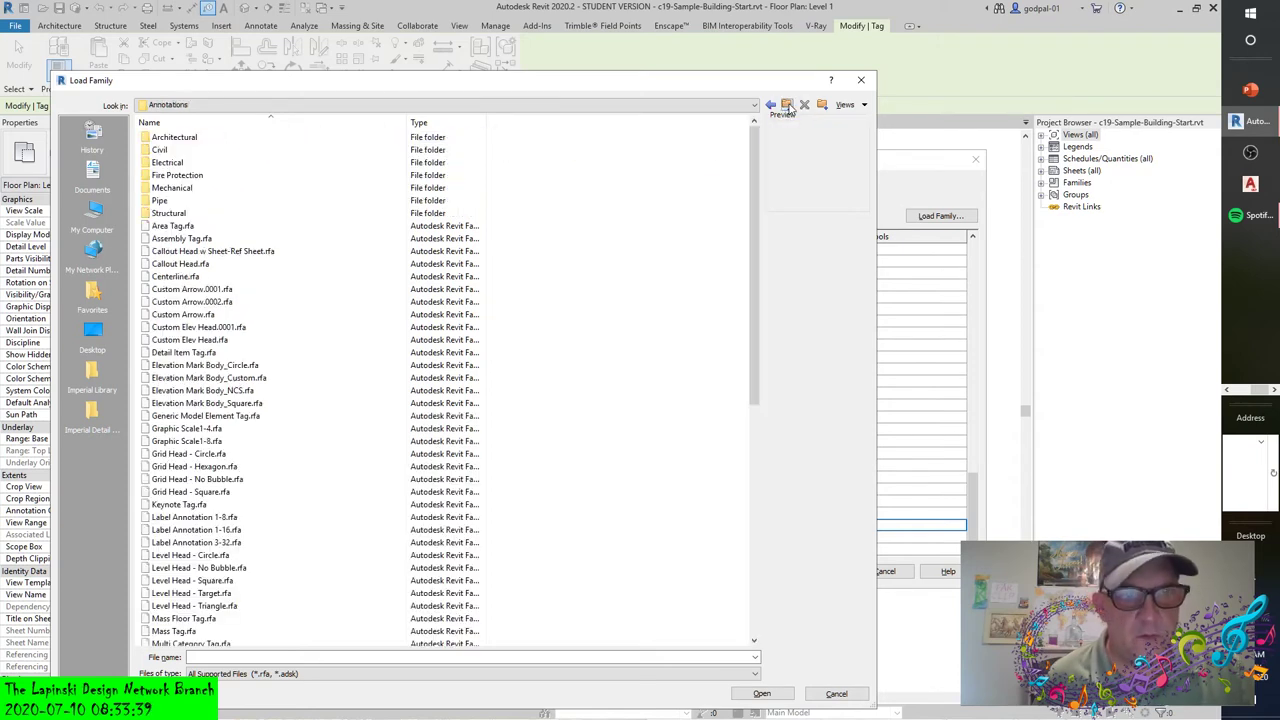
{"action": "double_click", "coordinate": [175, 137]}
{"action": "left_click", "coordinate": [180, 365]}
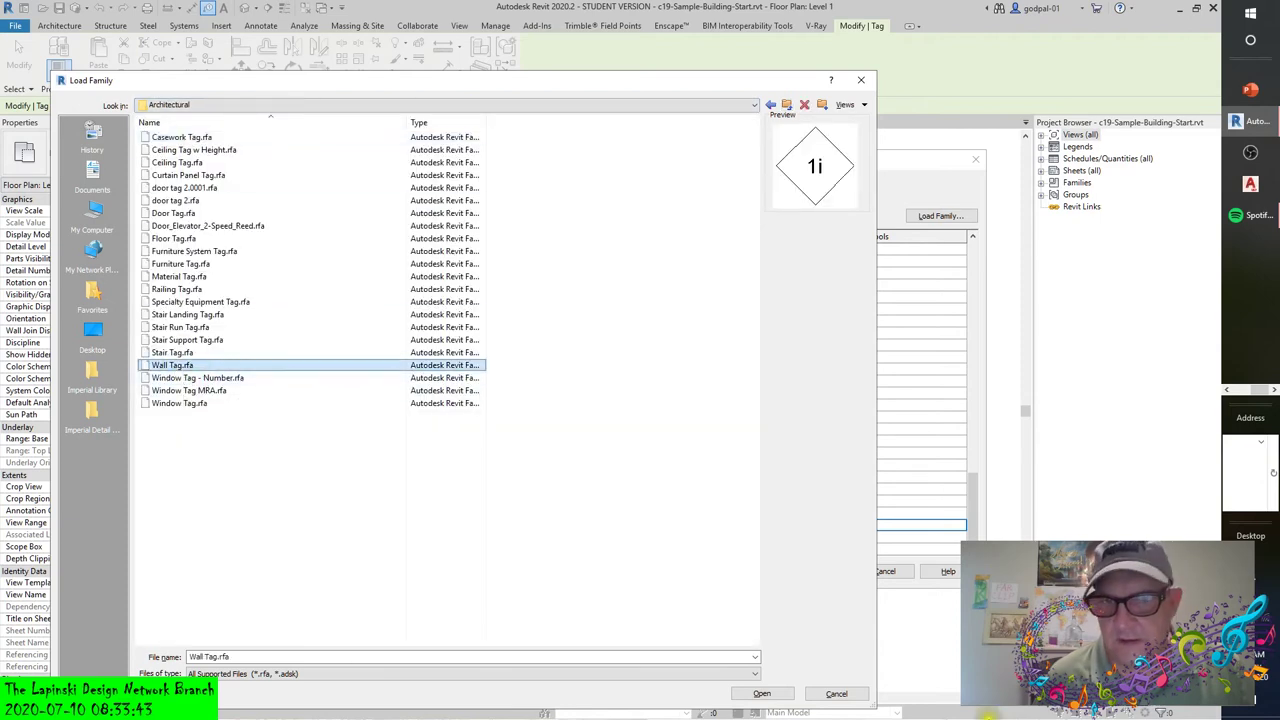
Load the wall tag family, keep Wall Tag : 1/4" as the Walls loaded tag, and confirm.
{"action": "left_click", "coordinate": [762, 693]}
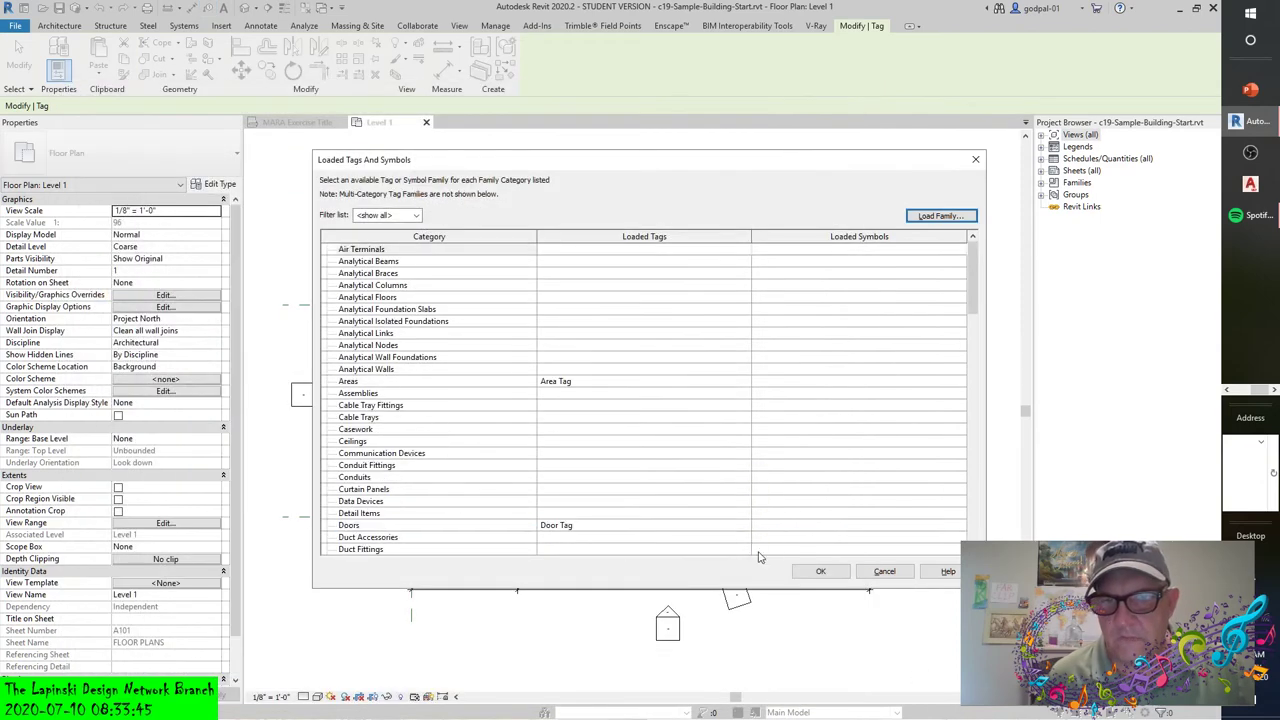
{"action": "scroll", "coordinate": [640, 426], "scroll_direction": "down", "scroll_amount": 4}
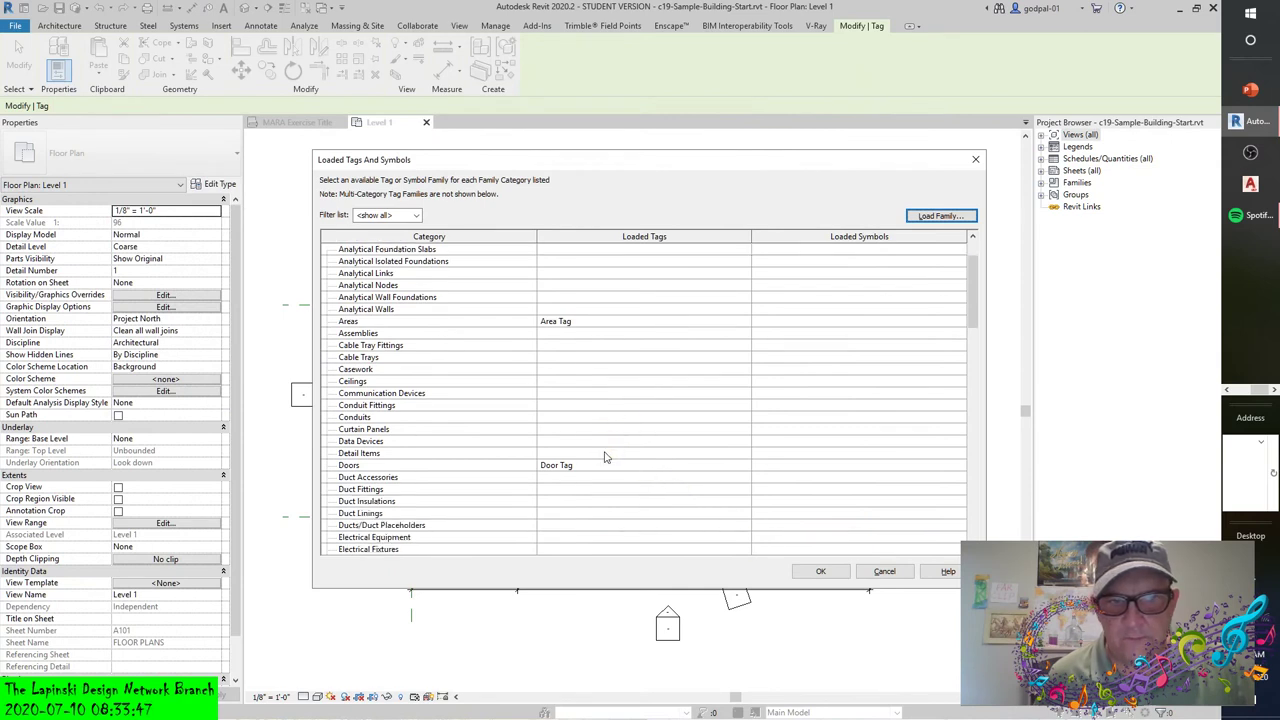
{"action": "left_click_drag", "start_coordinate": [983, 330], "coordinate": [984, 520]}
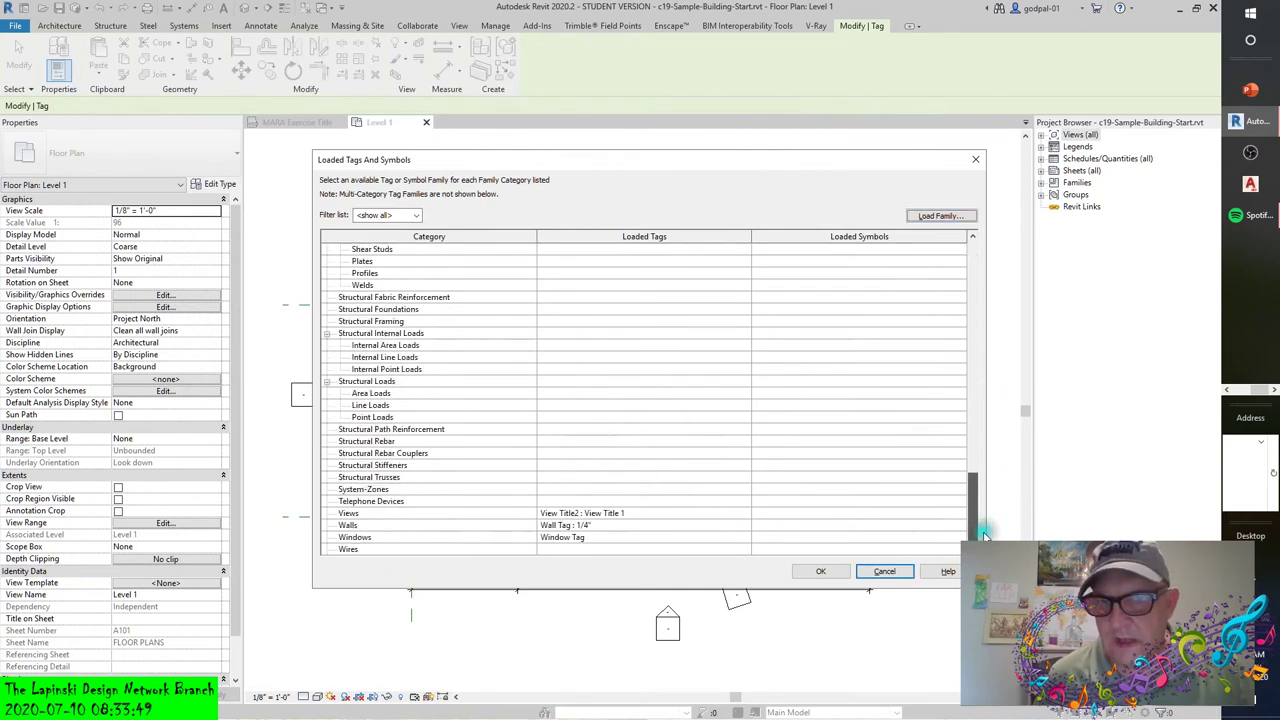
{"action": "left_click", "coordinate": [743, 525]}
{"action": "left_click", "coordinate": [745, 525]}
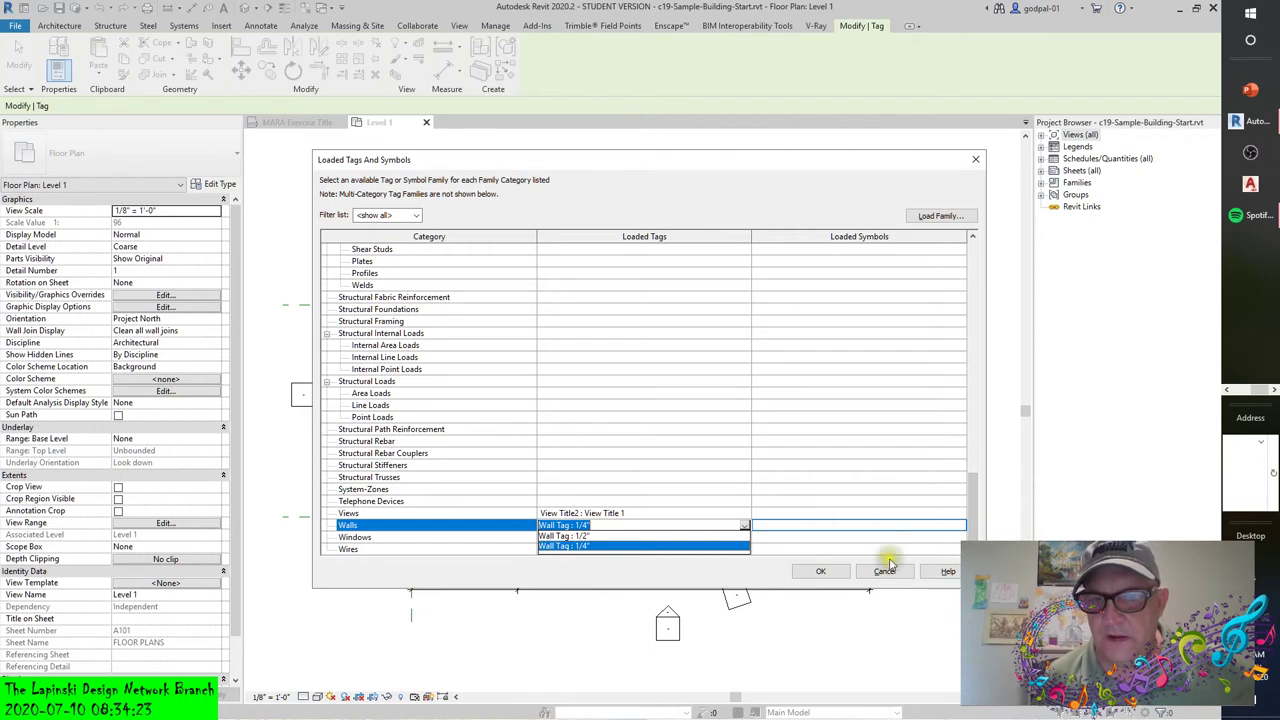
{"action": "left_click", "coordinate": [826, 572]}
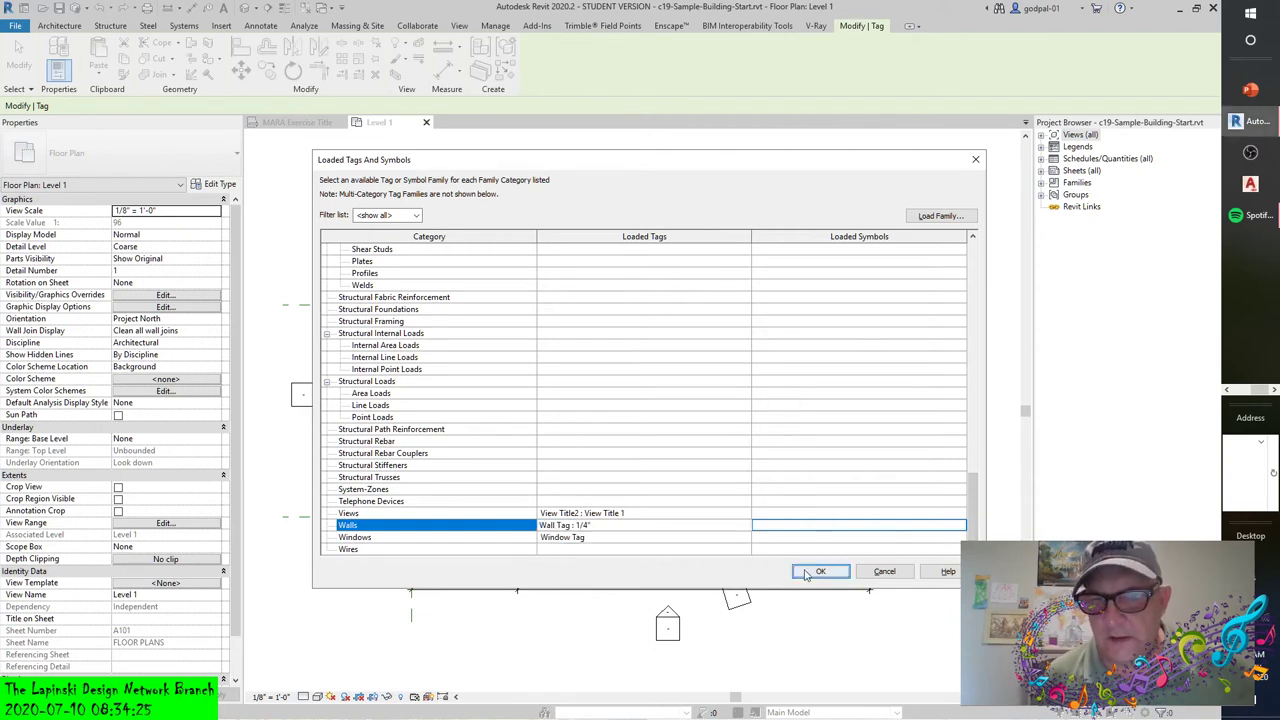
{"action": "left_click", "coordinate": [819, 571]}
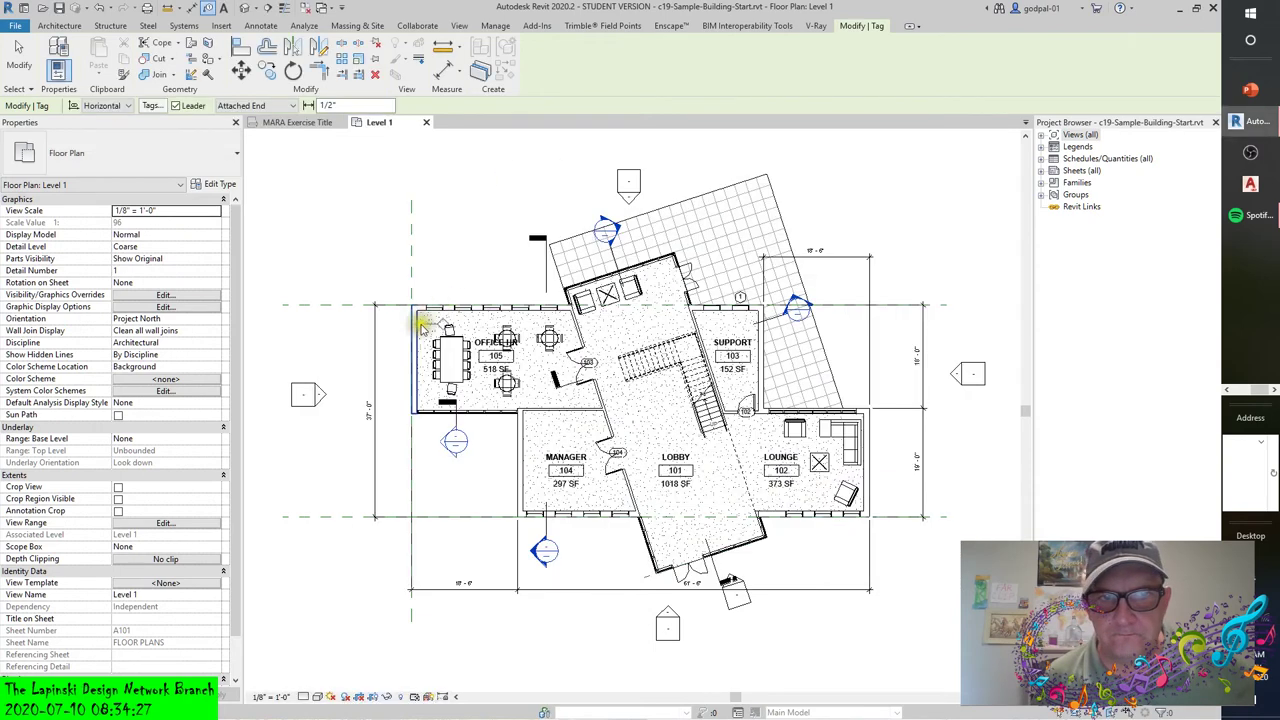
{"action": "scroll", "coordinate": [415, 350], "scroll_direction": "up", "scroll_amount": 3}
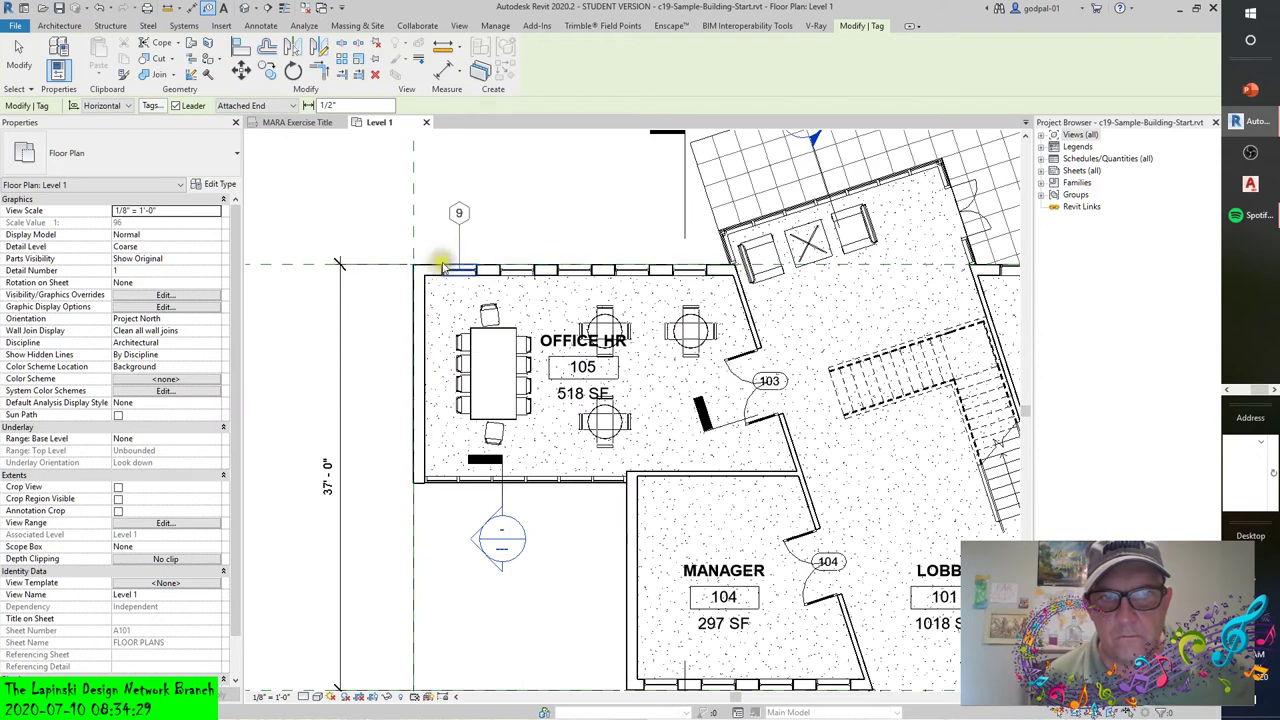
{"action": "left_click", "coordinate": [470, 271]}
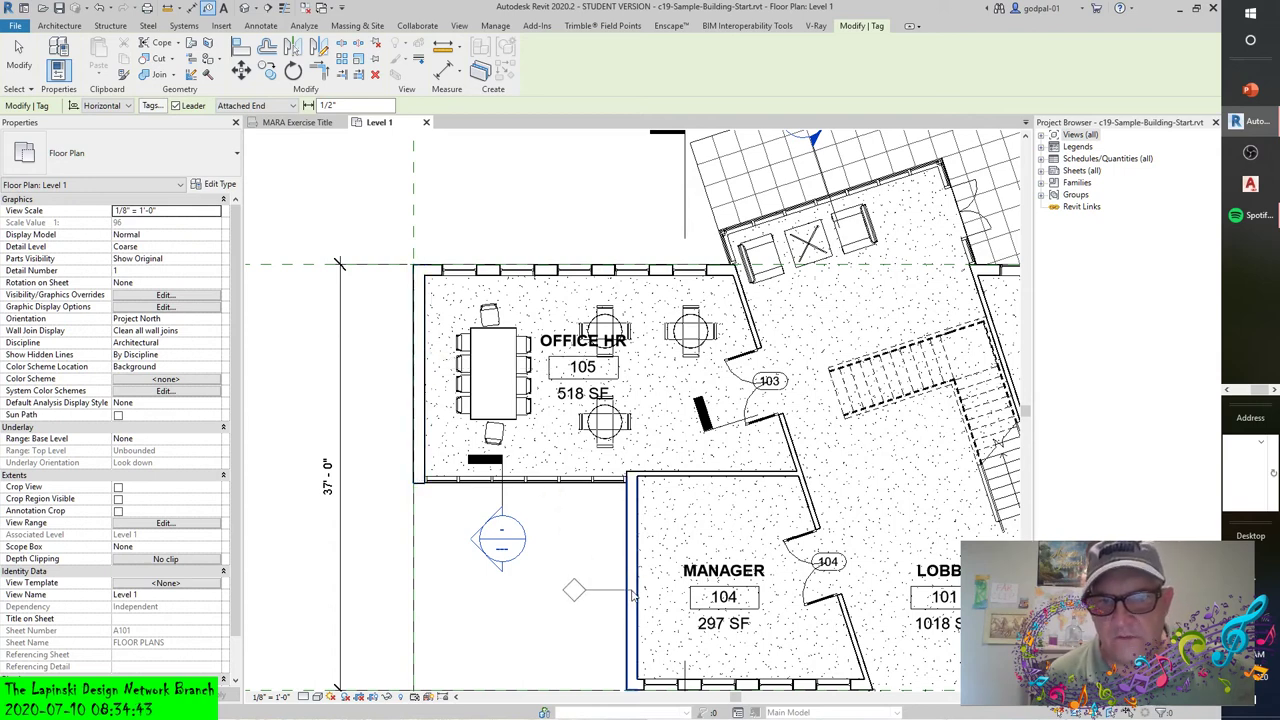
{"action": "scroll", "coordinate": [632, 597], "scroll_direction": "down", "scroll_amount": 5}
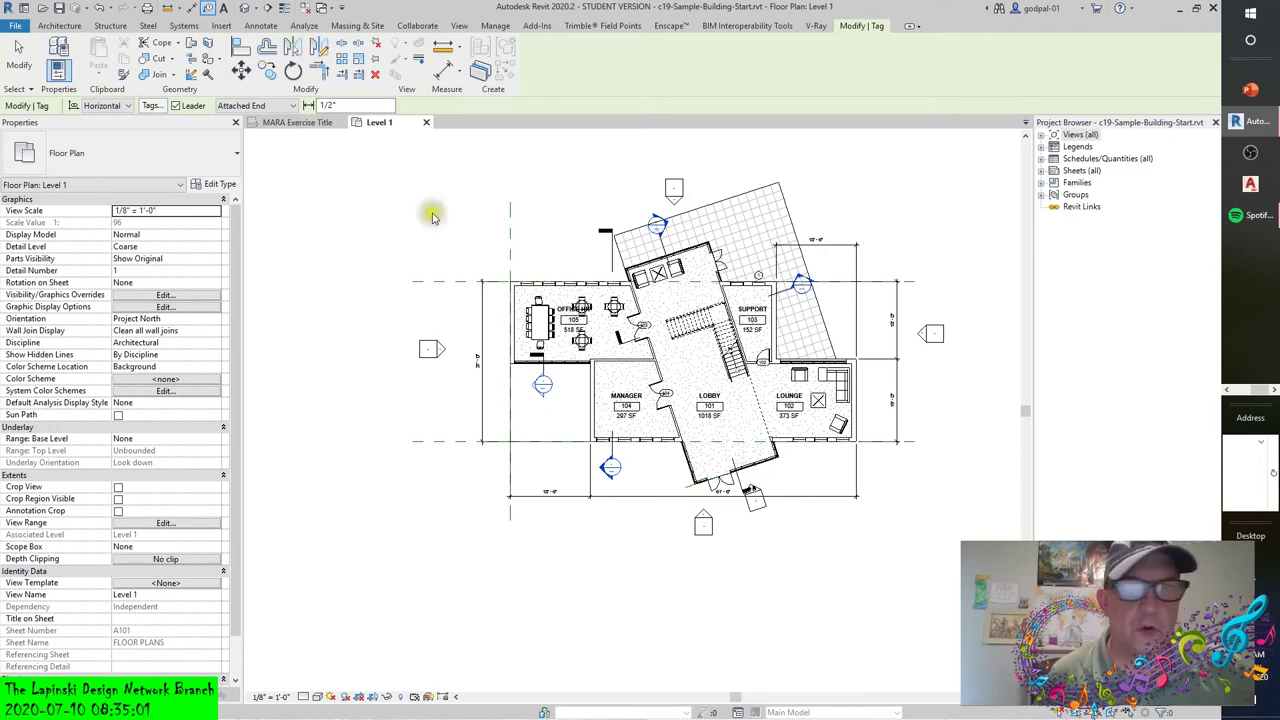
{"action": "scroll", "coordinate": [505, 325], "scroll_direction": "up", "scroll_amount": 5}
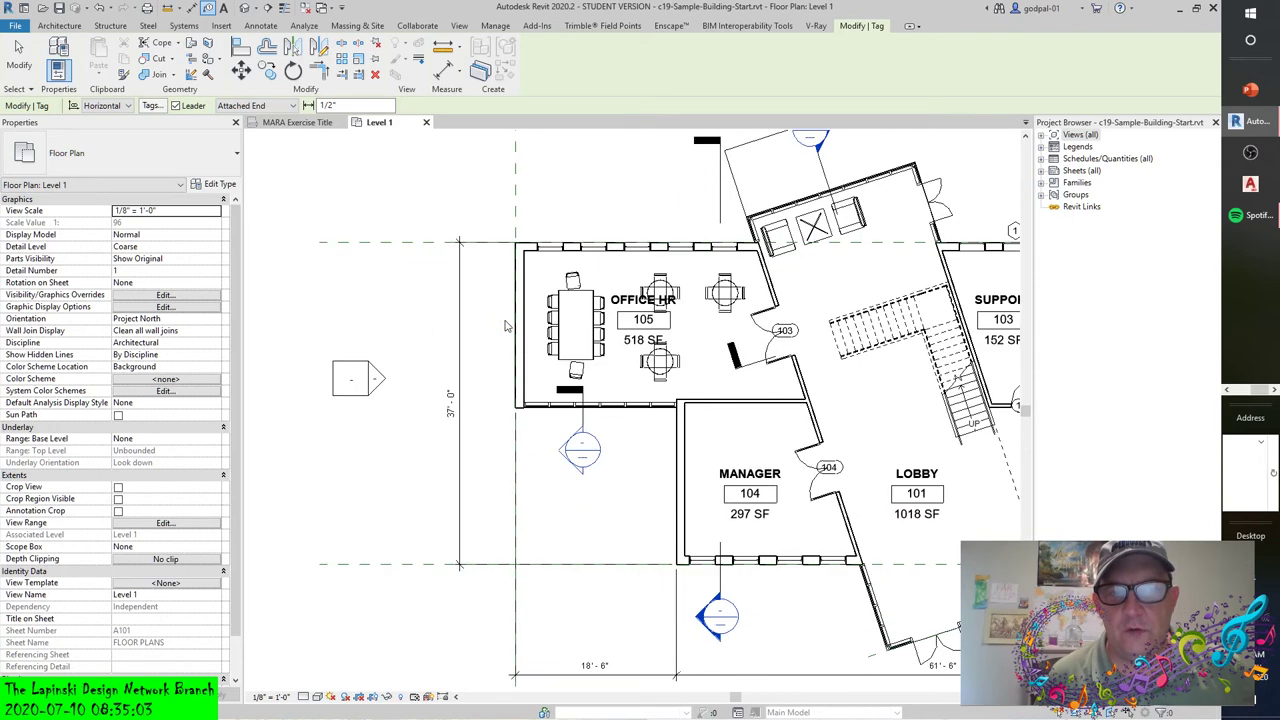
{"action": "left_click", "coordinate": [176, 105]}
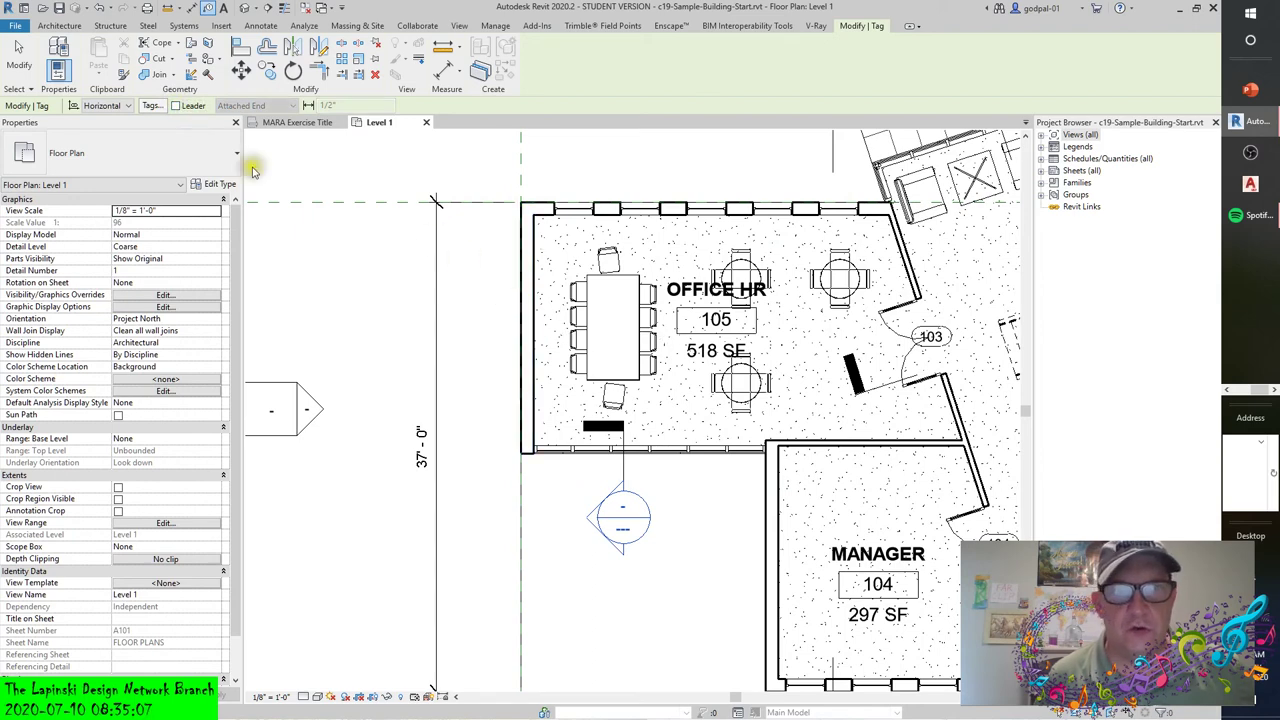
{"action": "left_click", "coordinate": [177, 106]}
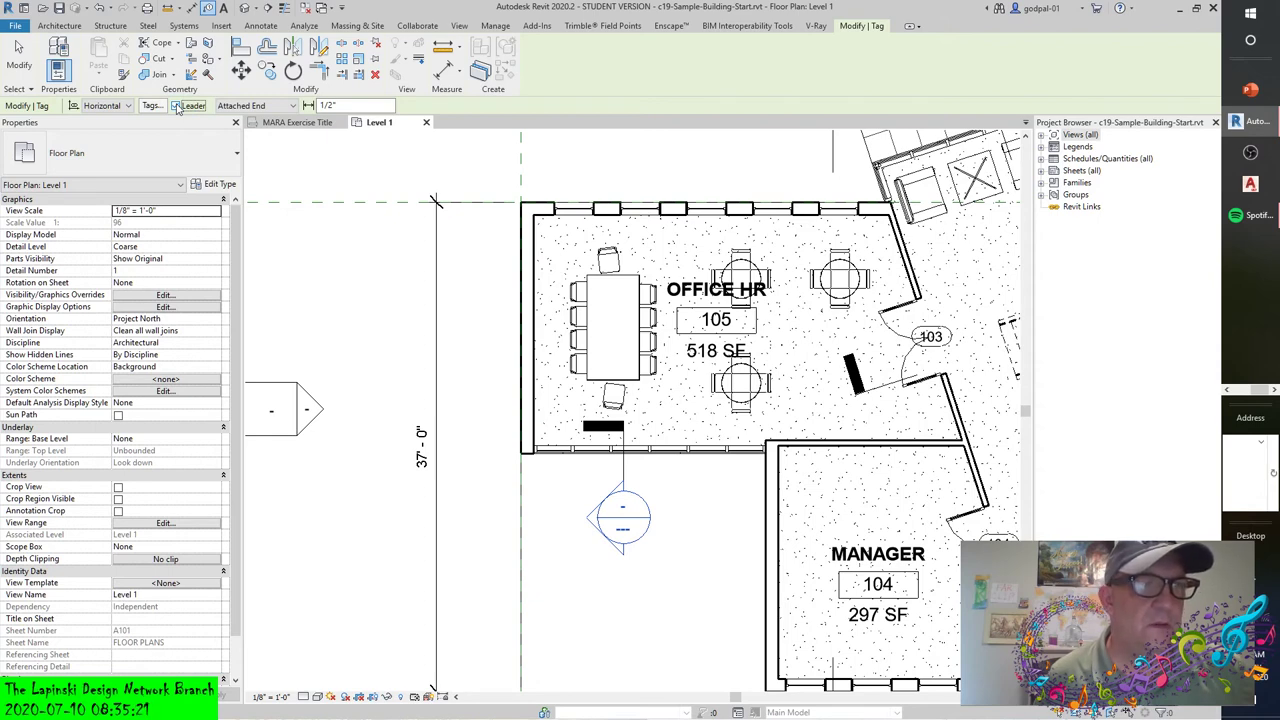
{"action": "left_click", "coordinate": [177, 106]}
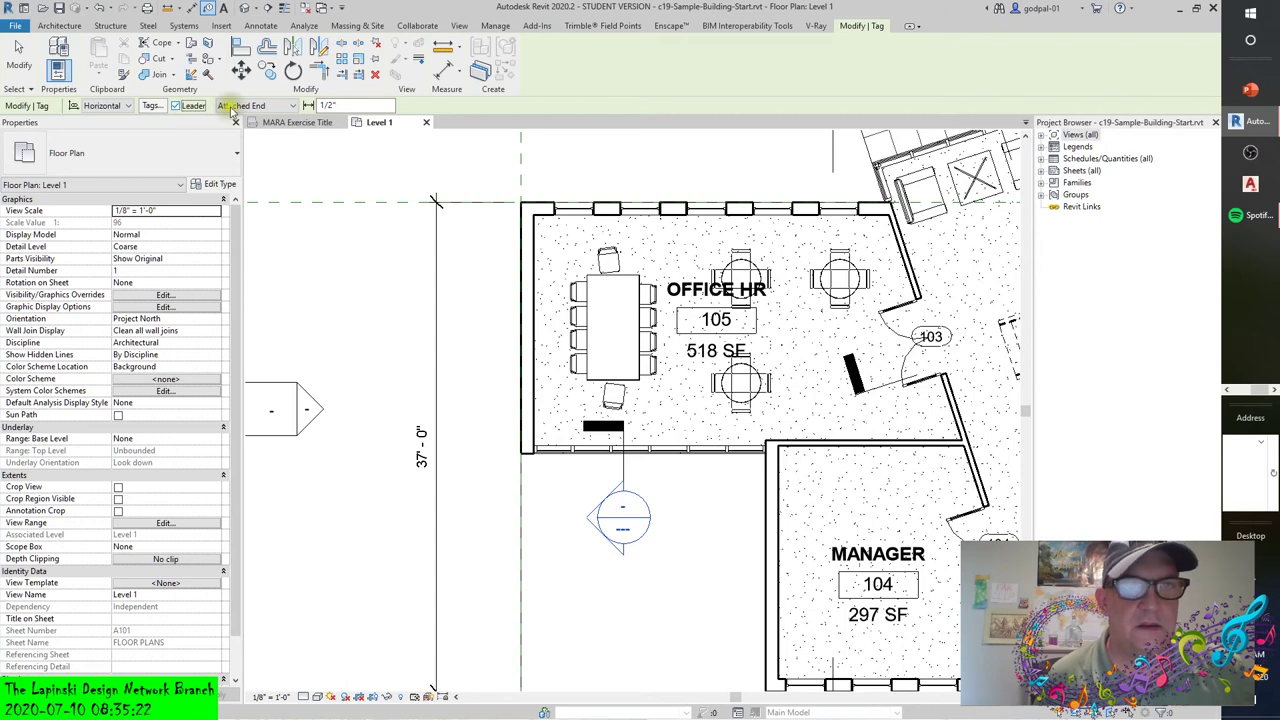
{"action": "left_click", "coordinate": [292, 106]}
{"action": "left_click", "coordinate": [260, 130]}
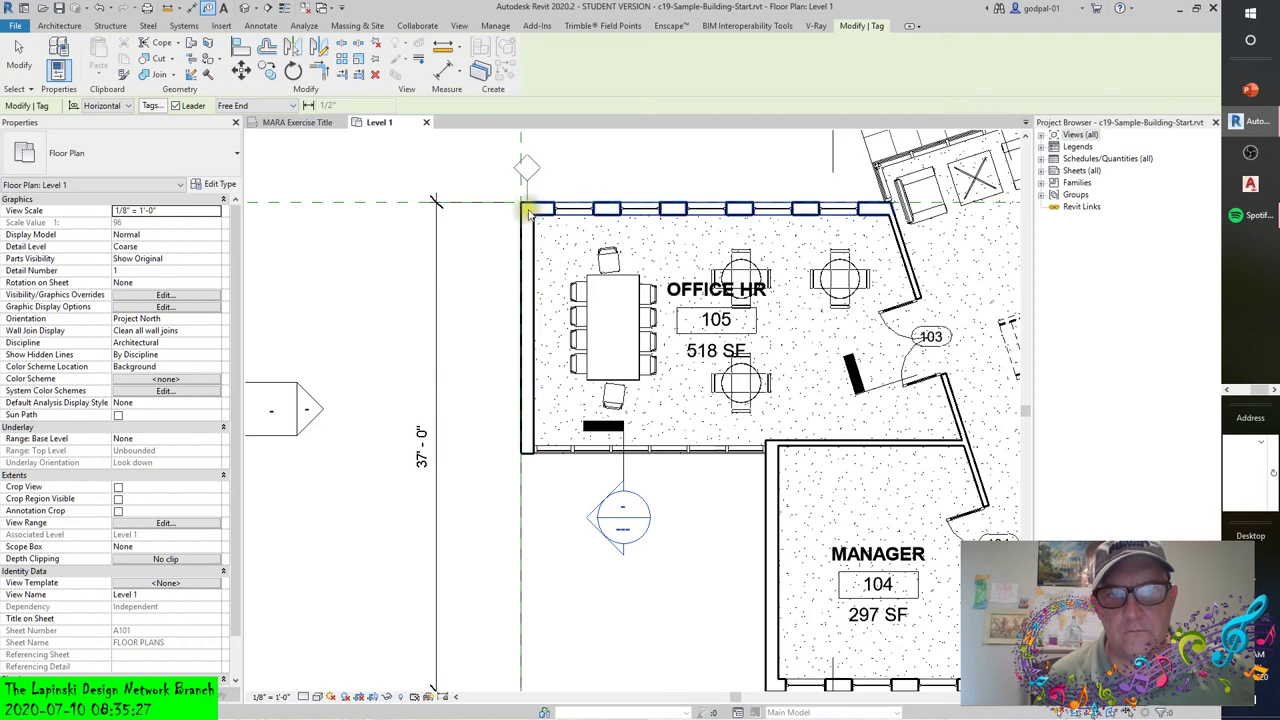
{"action": "left_click", "coordinate": [291, 106]}
{"action": "left_click", "coordinate": [262, 119]}
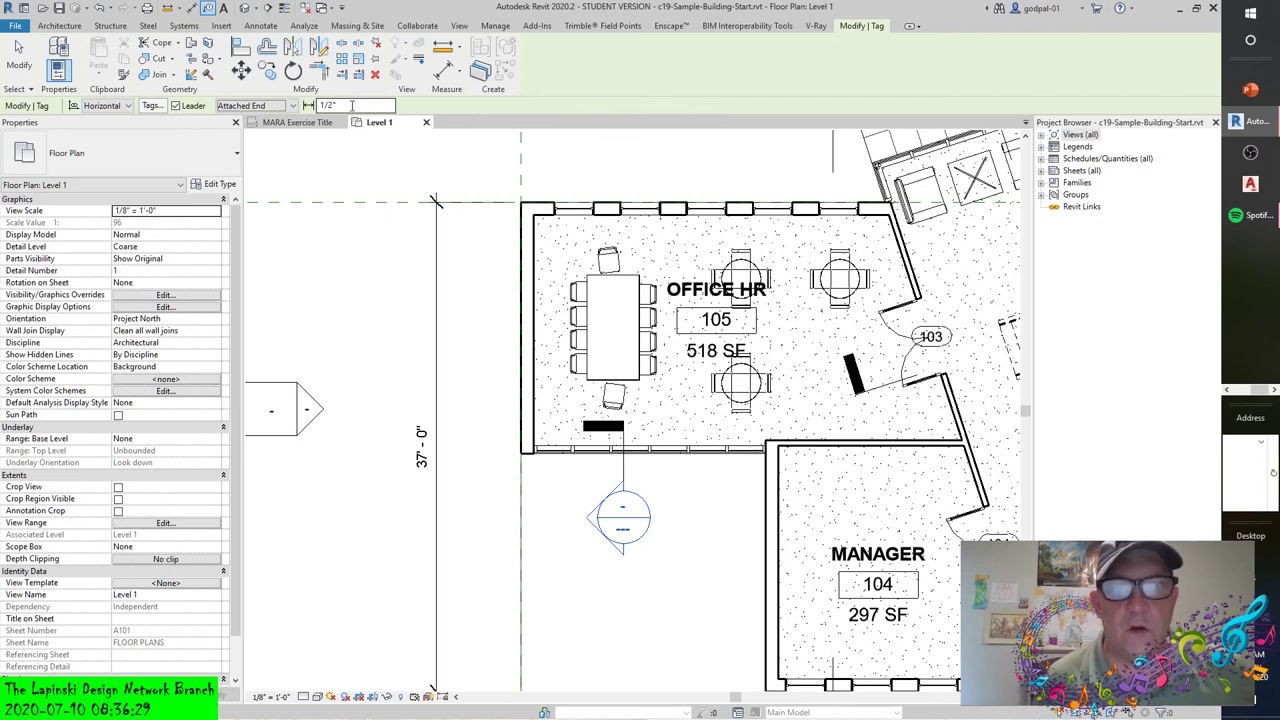
Place window tag 9 above the window on Office HR's top wall.
{"action": "left_click", "coordinate": [622, 205]}
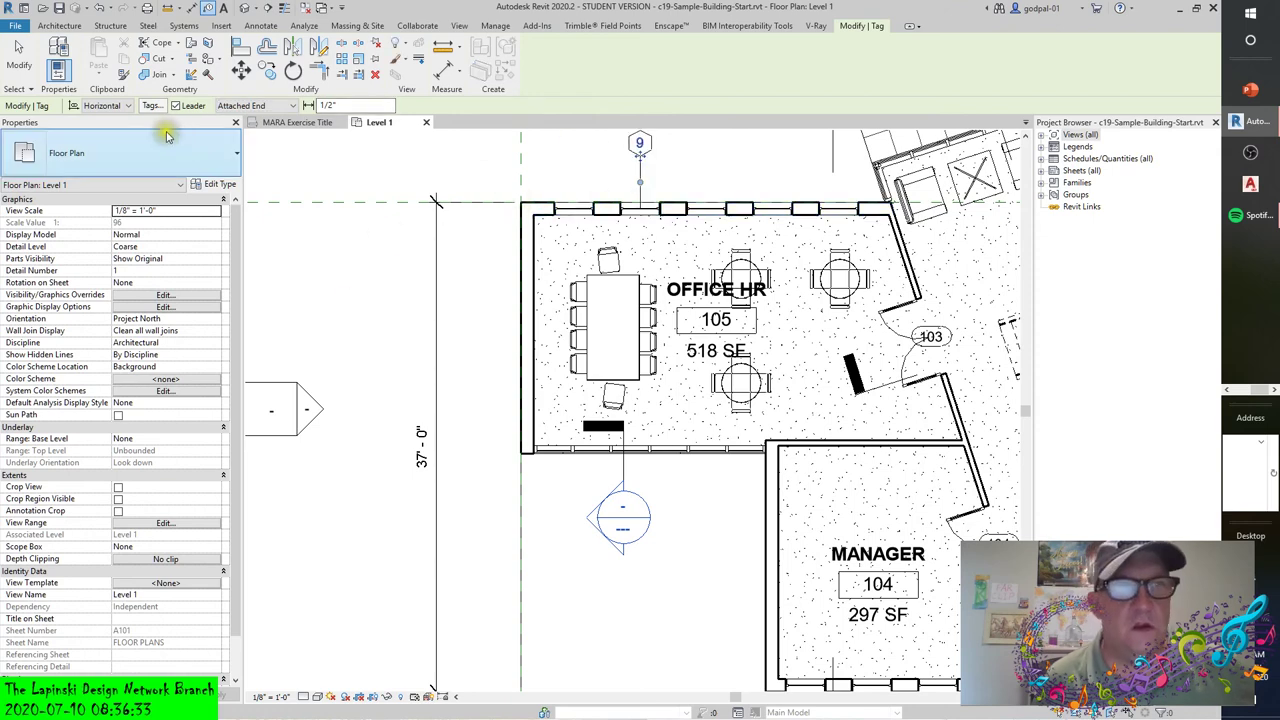
{"action": "left_click", "coordinate": [18, 55]}
{"action": "scroll", "coordinate": [636, 142], "scroll_direction": "down", "scroll_amount": 2}
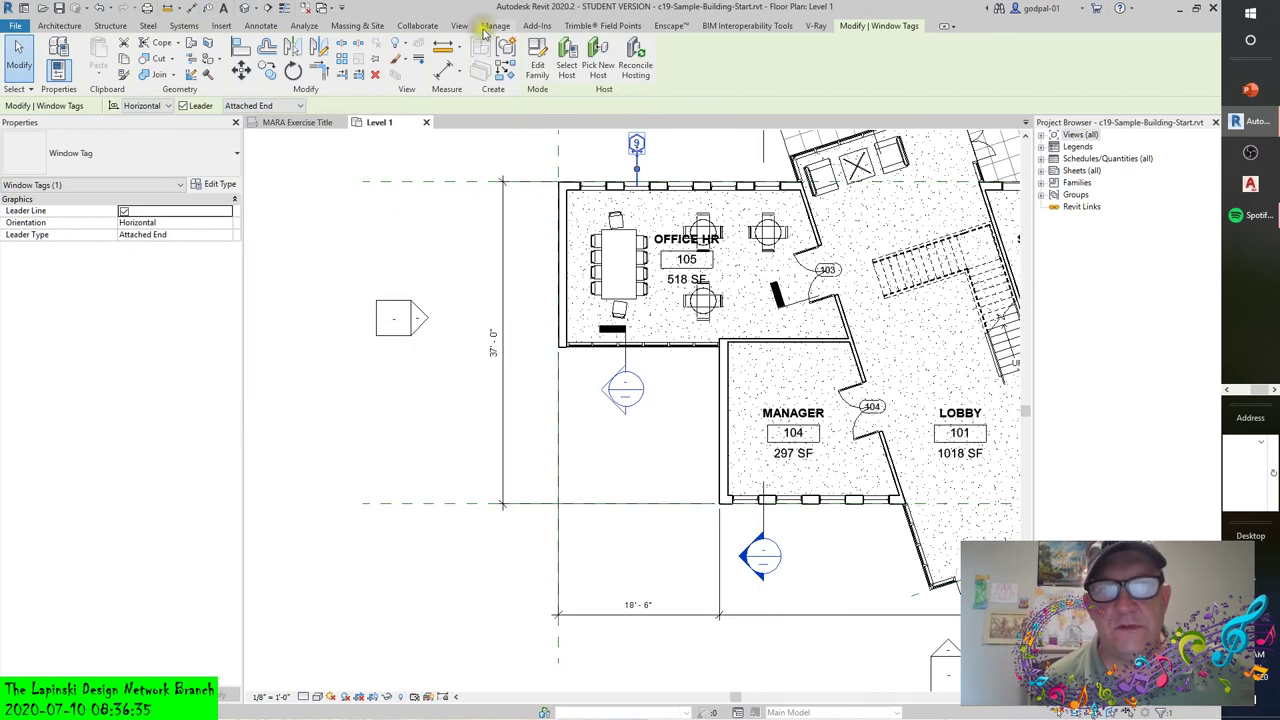
Check the Annotate Tag All options without applying them, then zoom out to the whole plan.
{"action": "left_click", "coordinate": [259, 27]}
{"action": "left_click", "coordinate": [702, 64]}
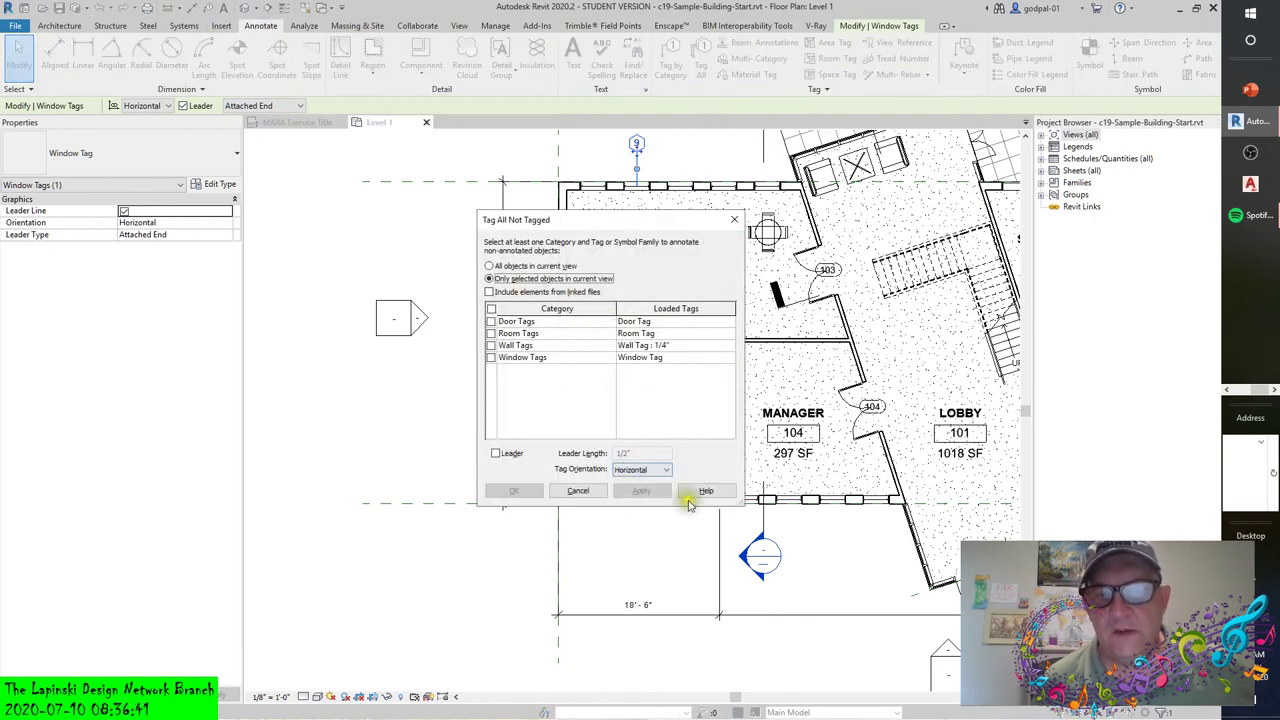
{"action": "left_click", "coordinate": [578, 490]}
{"action": "scroll", "coordinate": [530, 410], "scroll_direction": "down", "scroll_amount": 5}
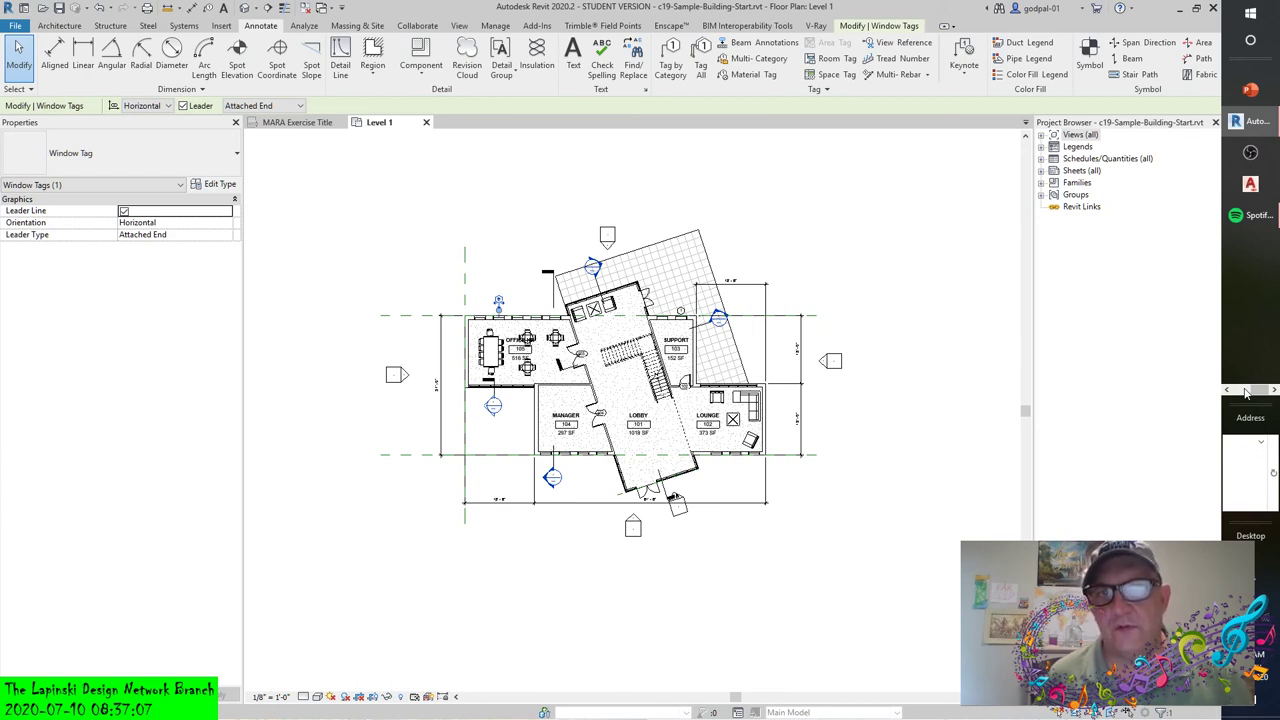
Bring the Debut Professional recorder to the front and stop the screen recording.
{"action": "left_click", "coordinate": [1245, 391]}
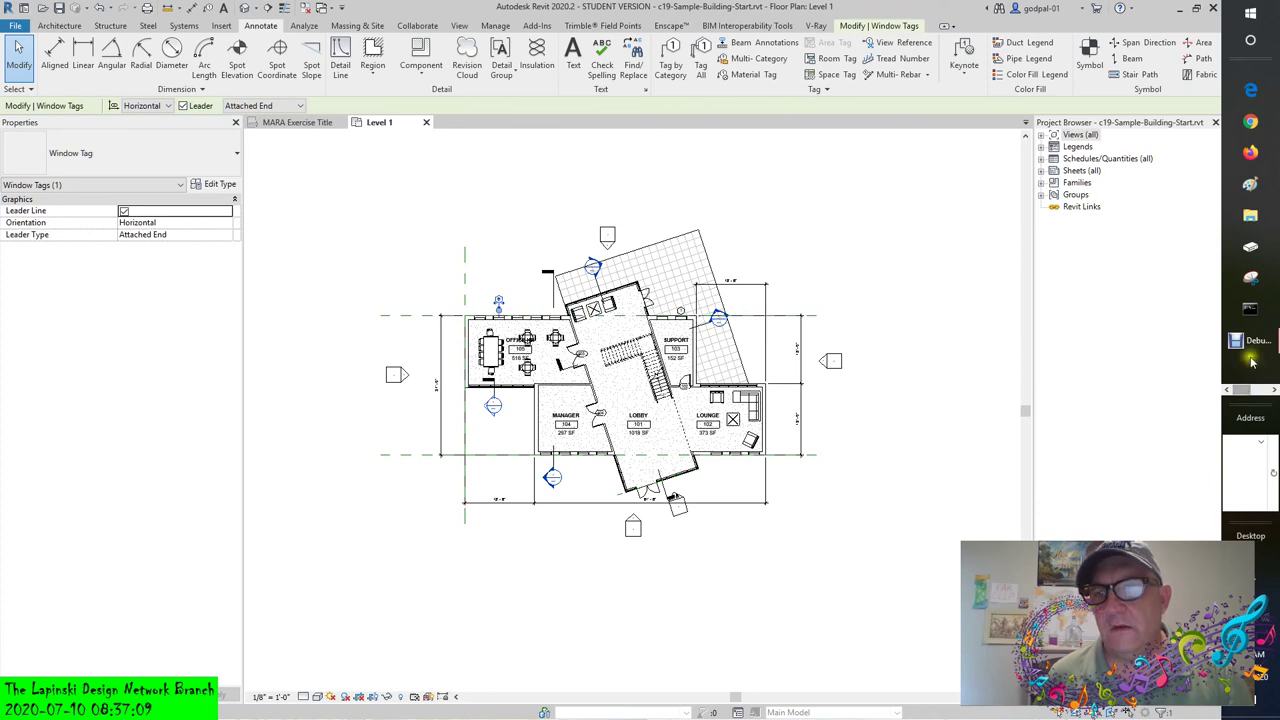
{"action": "left_click", "coordinate": [1251, 345]}
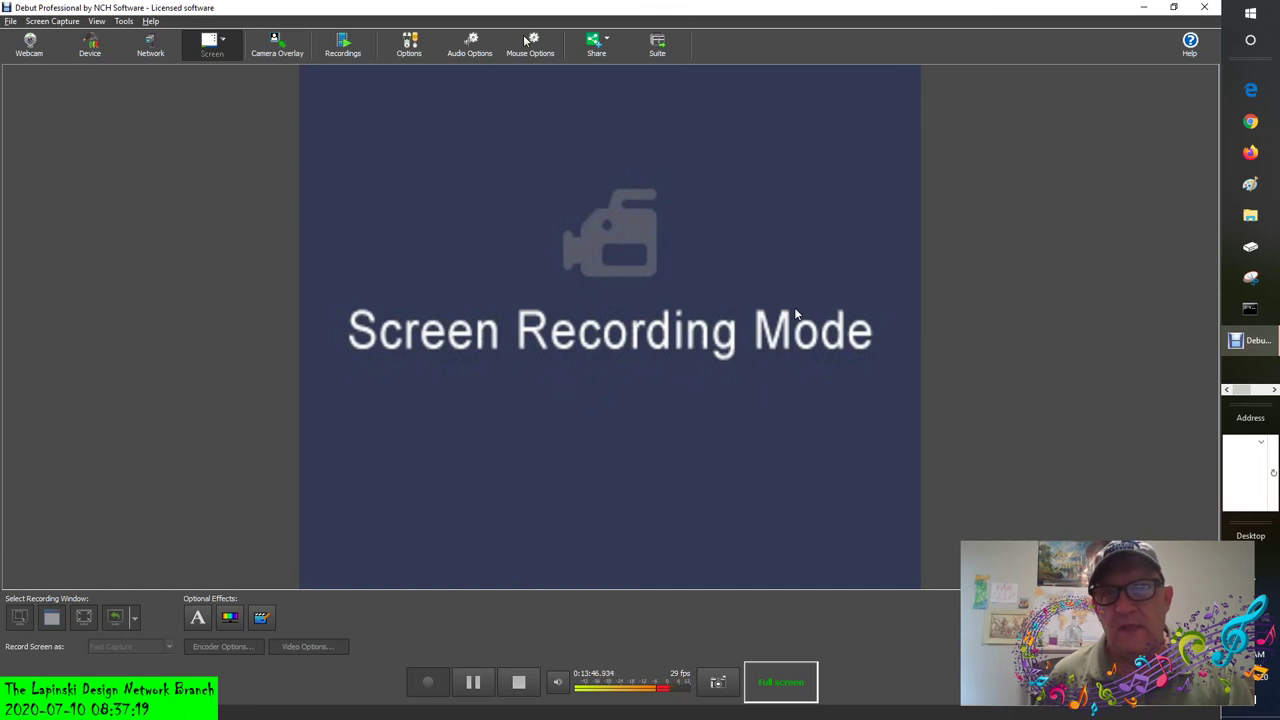
{"action": "left_click", "coordinate": [520, 684]}
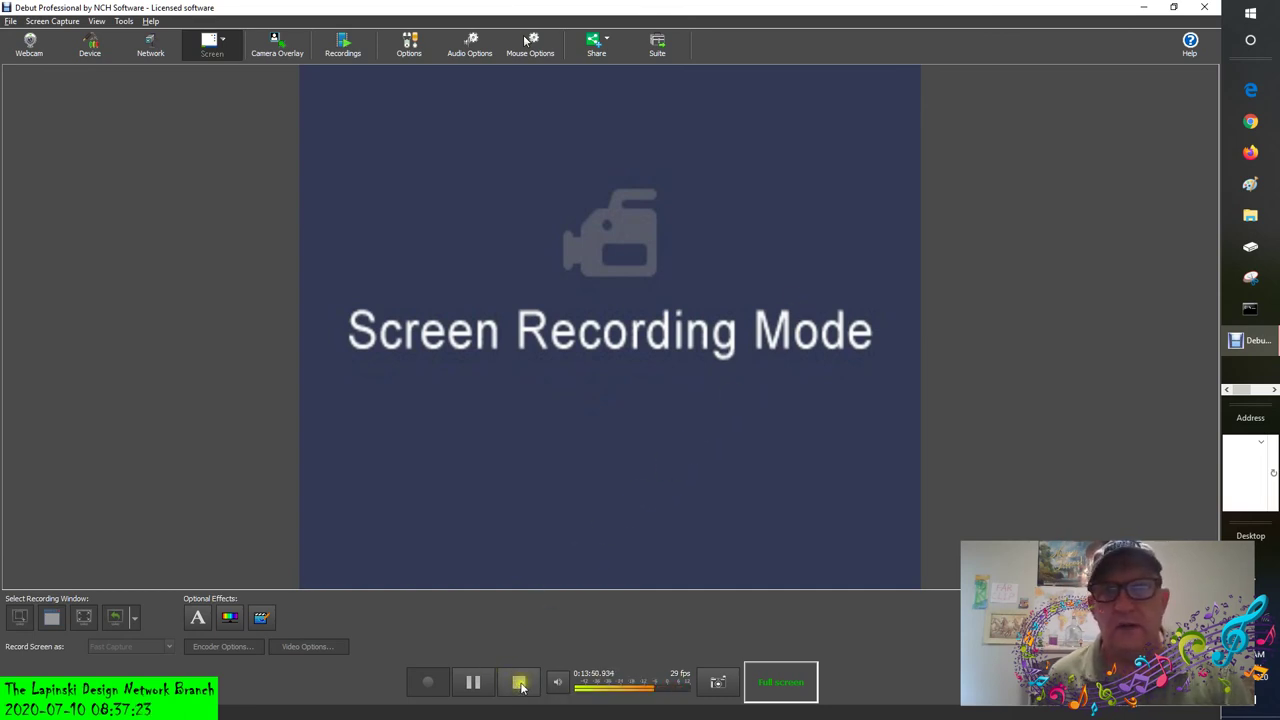